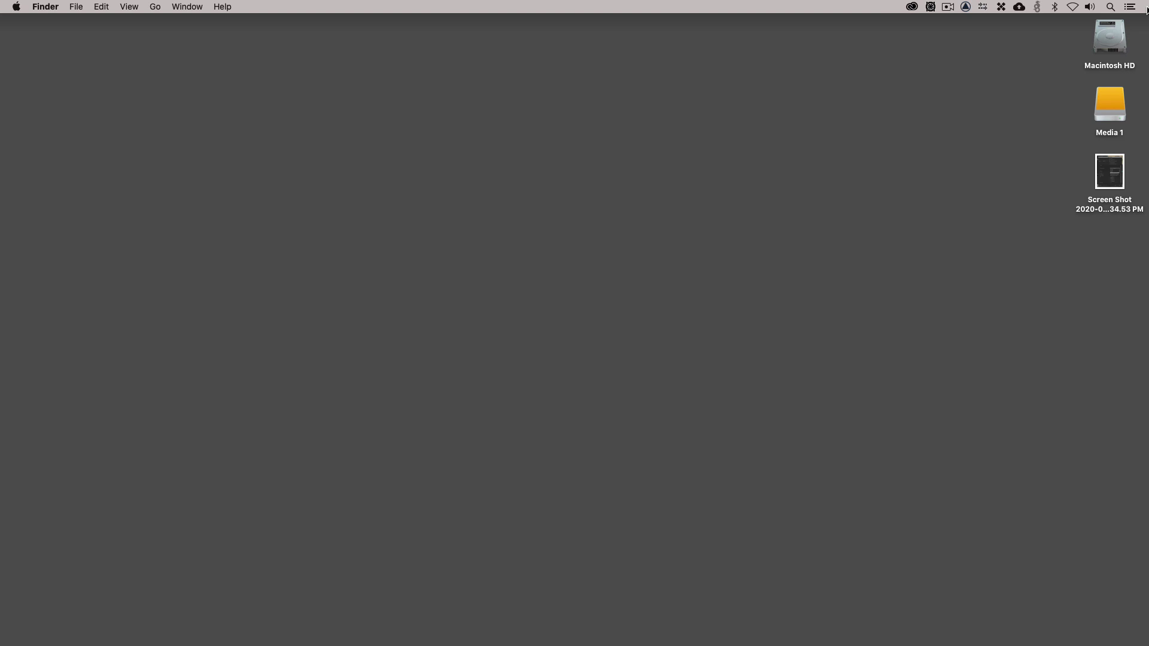
Step: Switch from Finder to Avid Media Composer with Cmd+Tab
key(super+Tab)
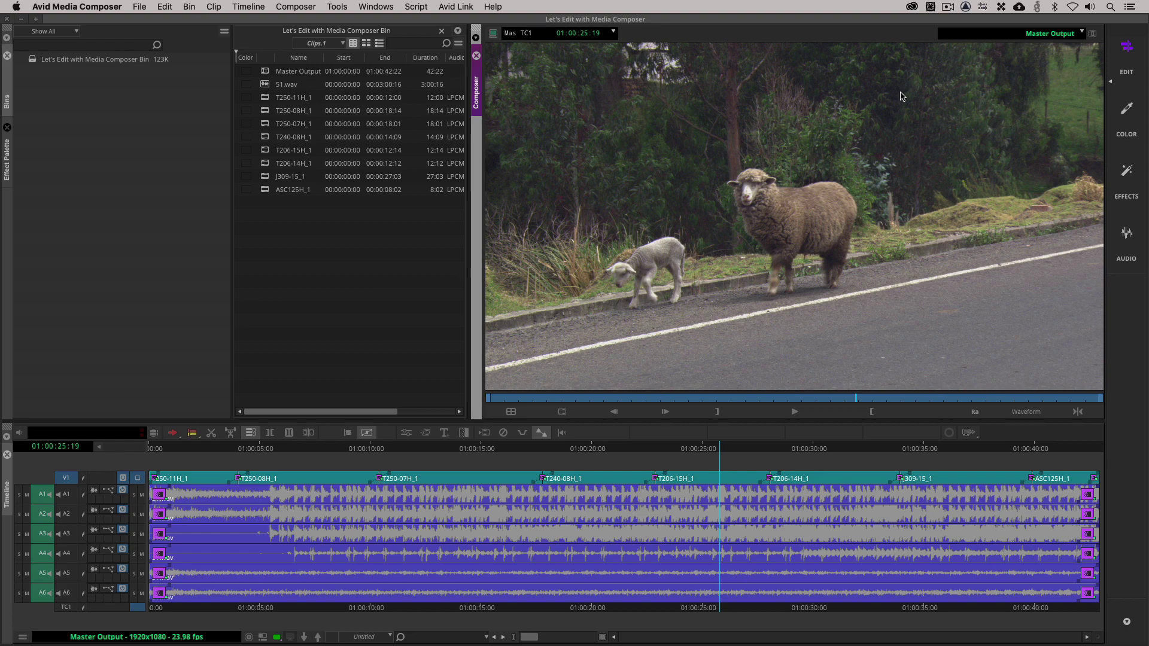
click(283, 497)
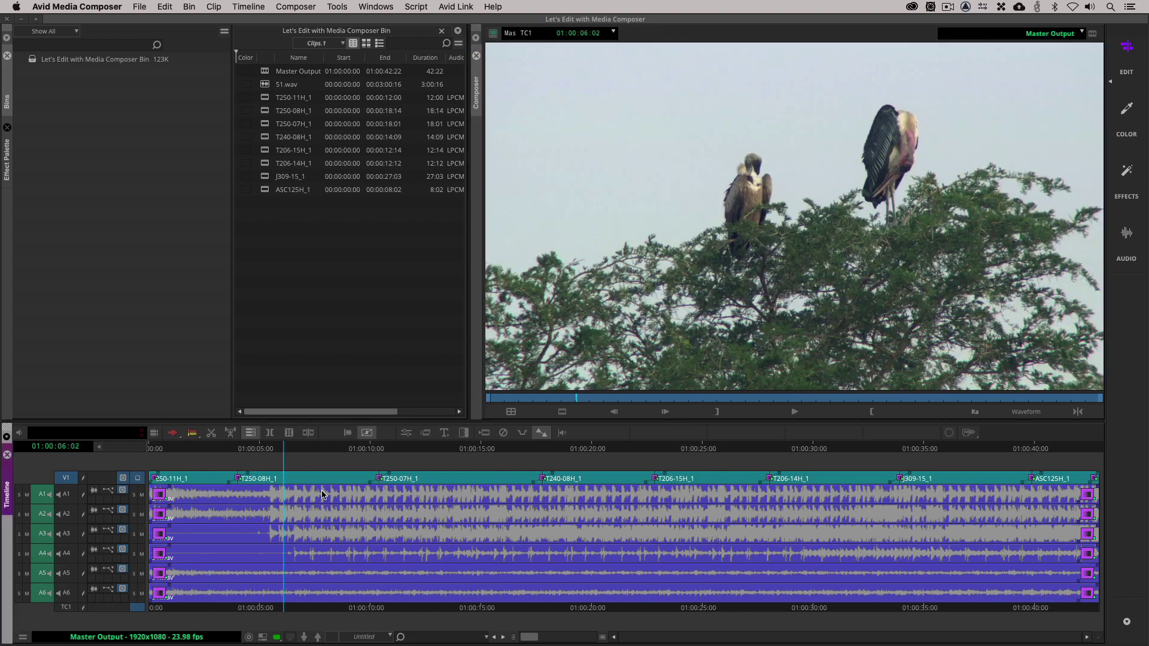
drag(322, 494, 1029, 504)
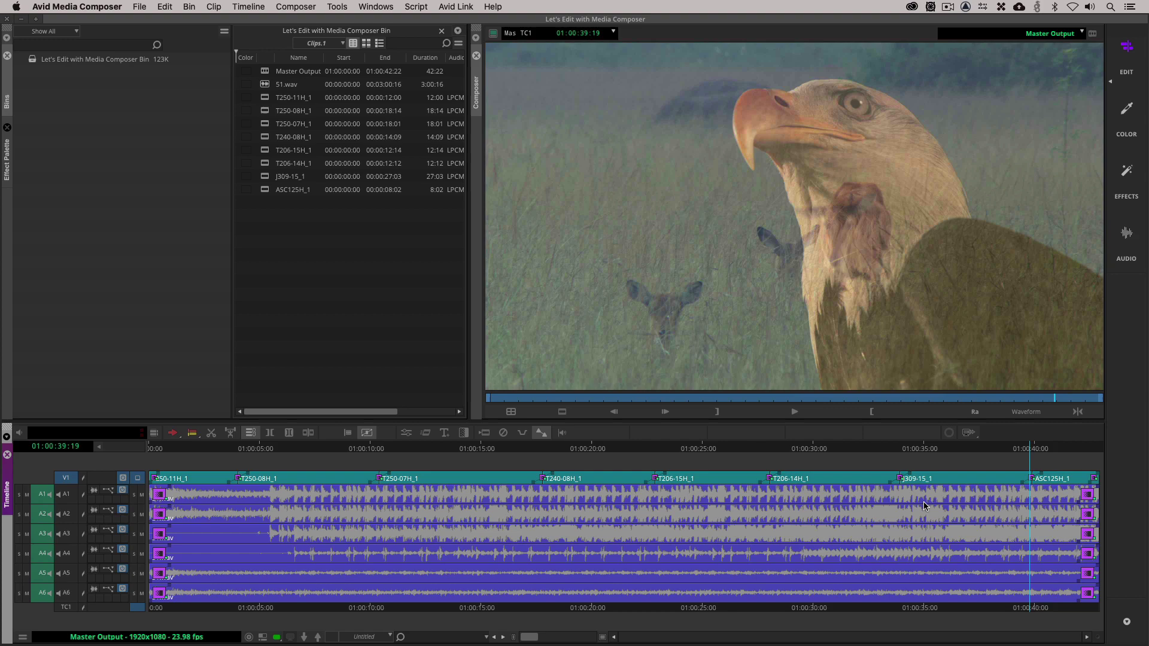
drag(924, 506, 791, 487)
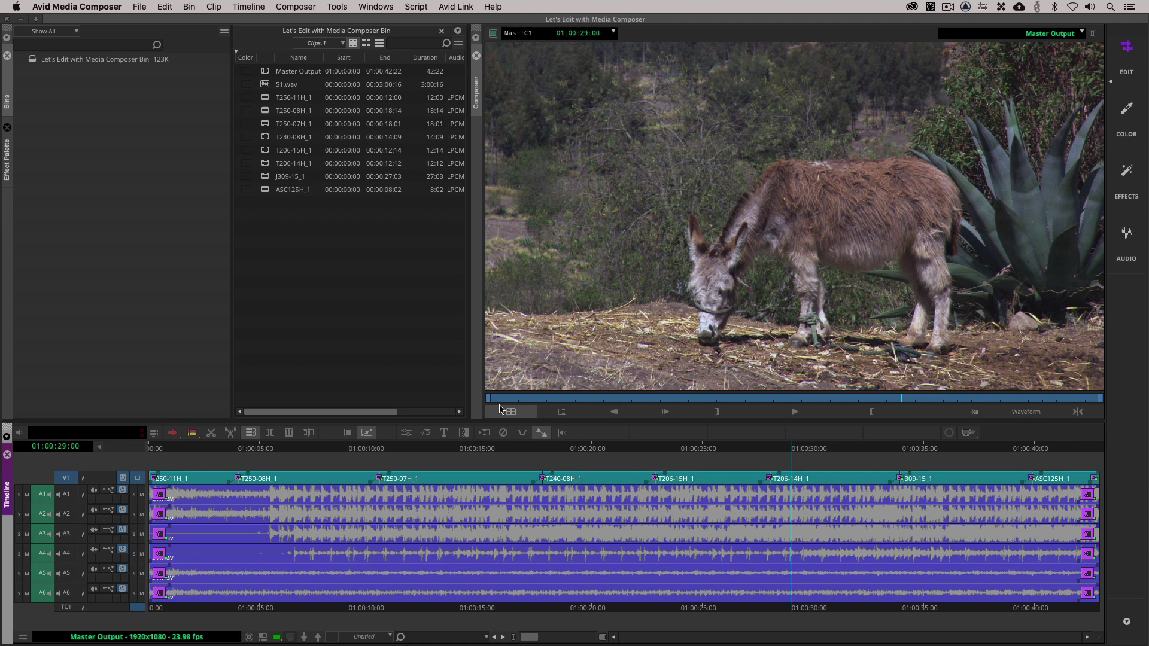
Step: In the User settings, delete every Export preset except the checked one
key(super+equal)
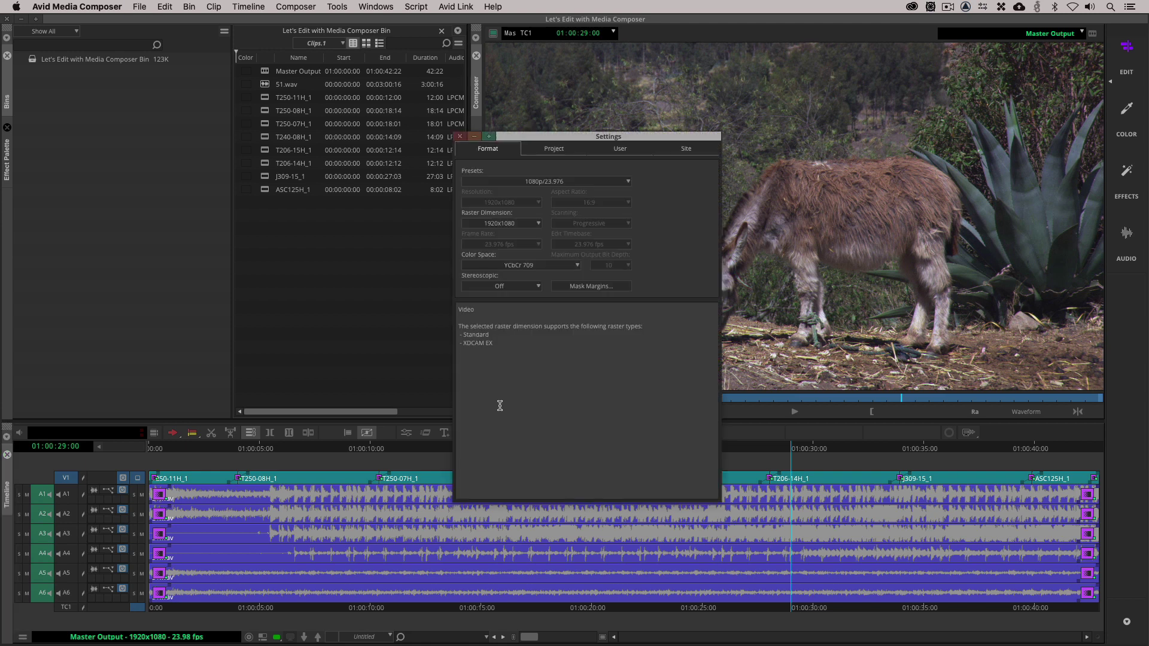
click(613, 151)
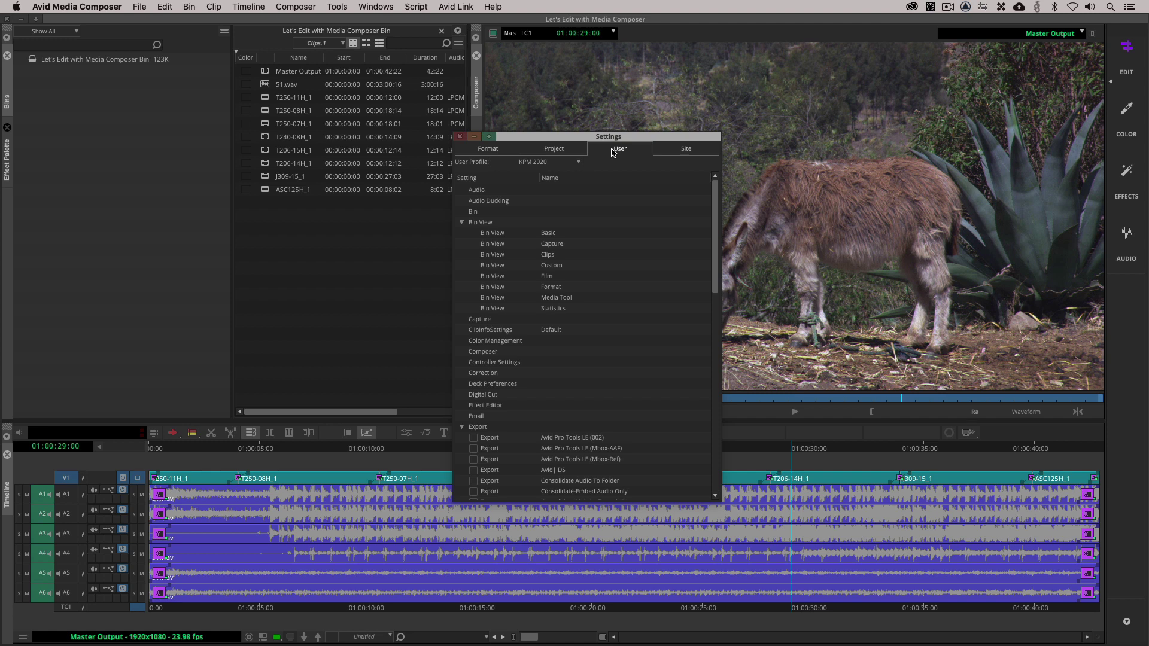
scroll(589, 293, down, 5)
scroll(590, 293, down, 3)
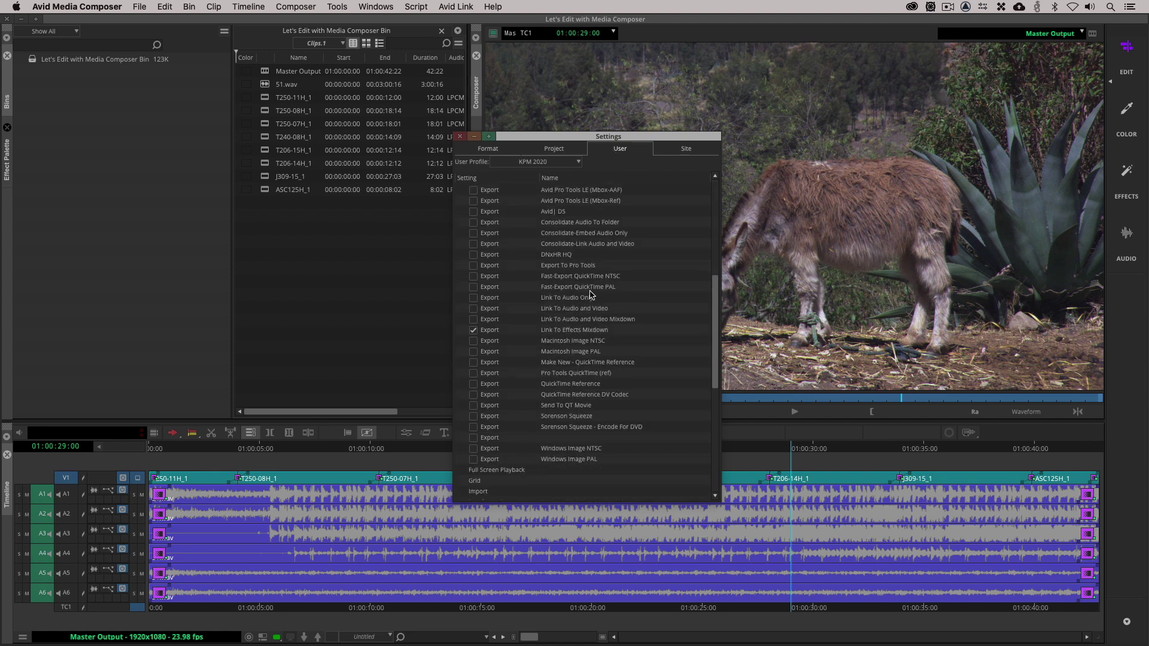
click(492, 190)
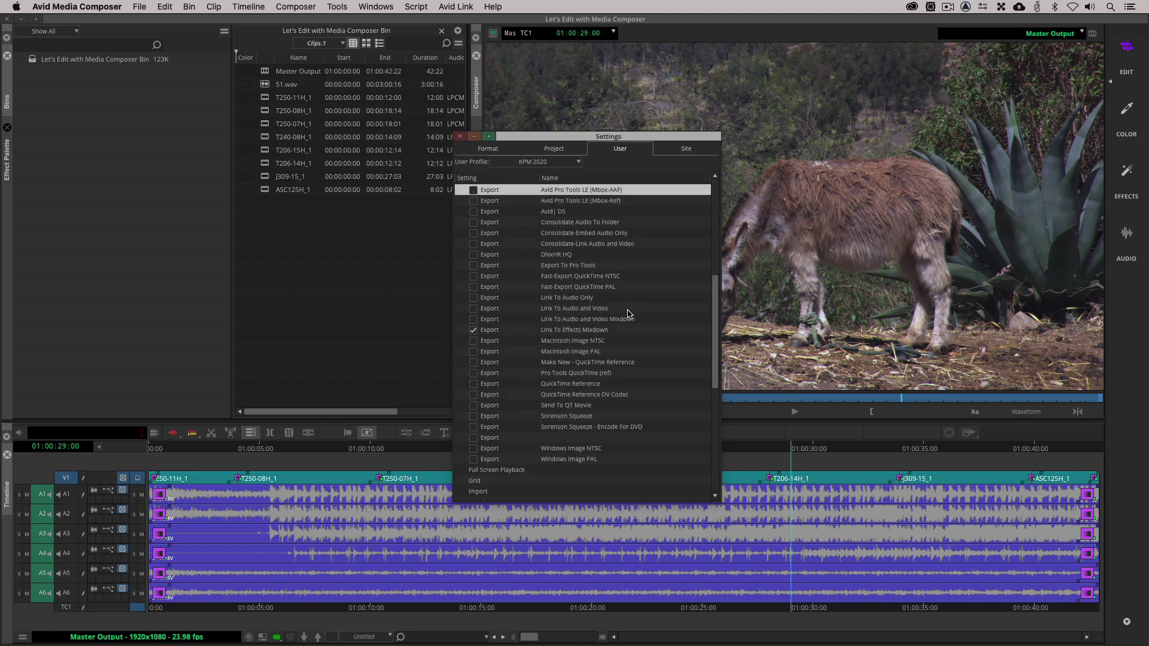
shift+click(503, 459)
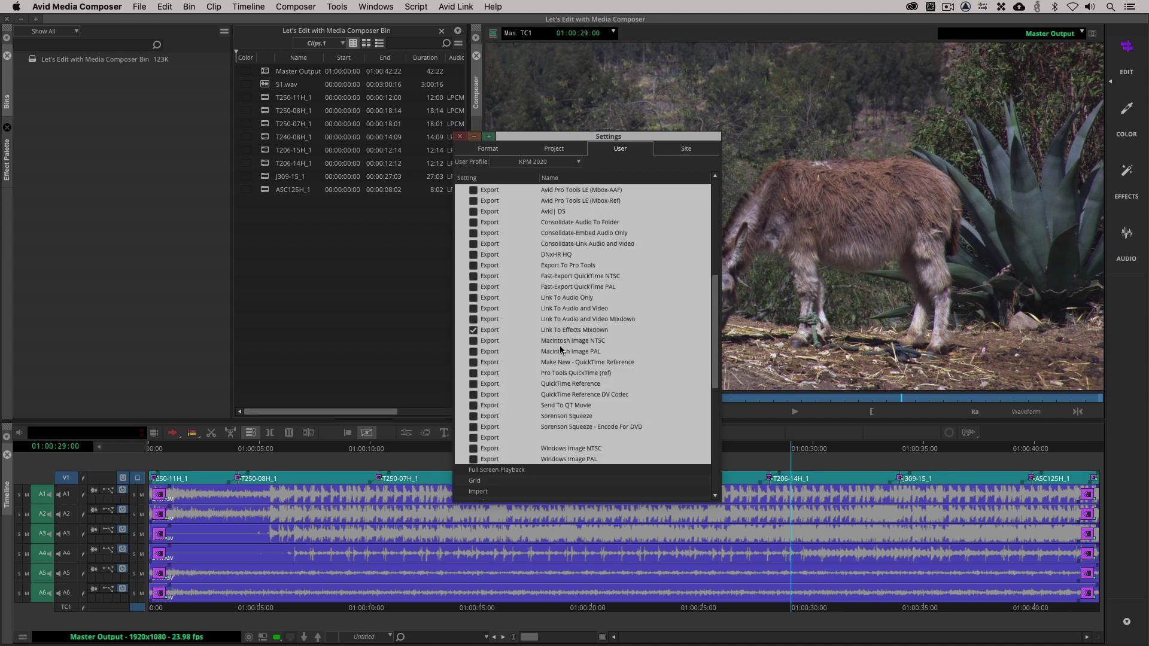
click(473, 439)
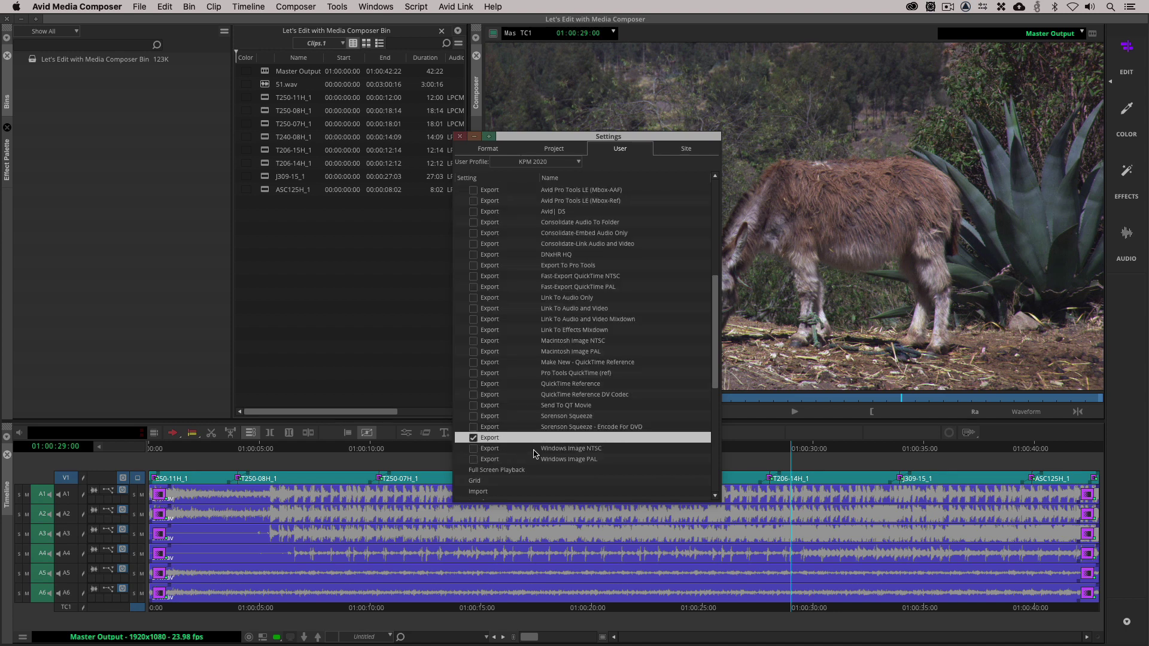
click(505, 460)
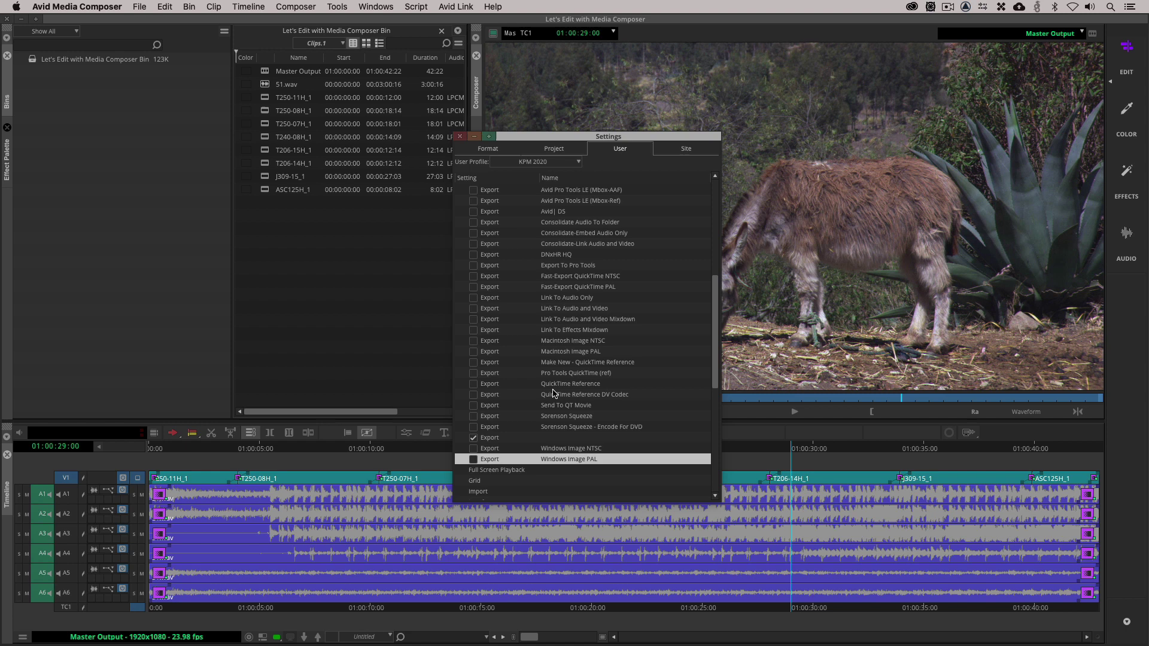
shift+click(496, 194)
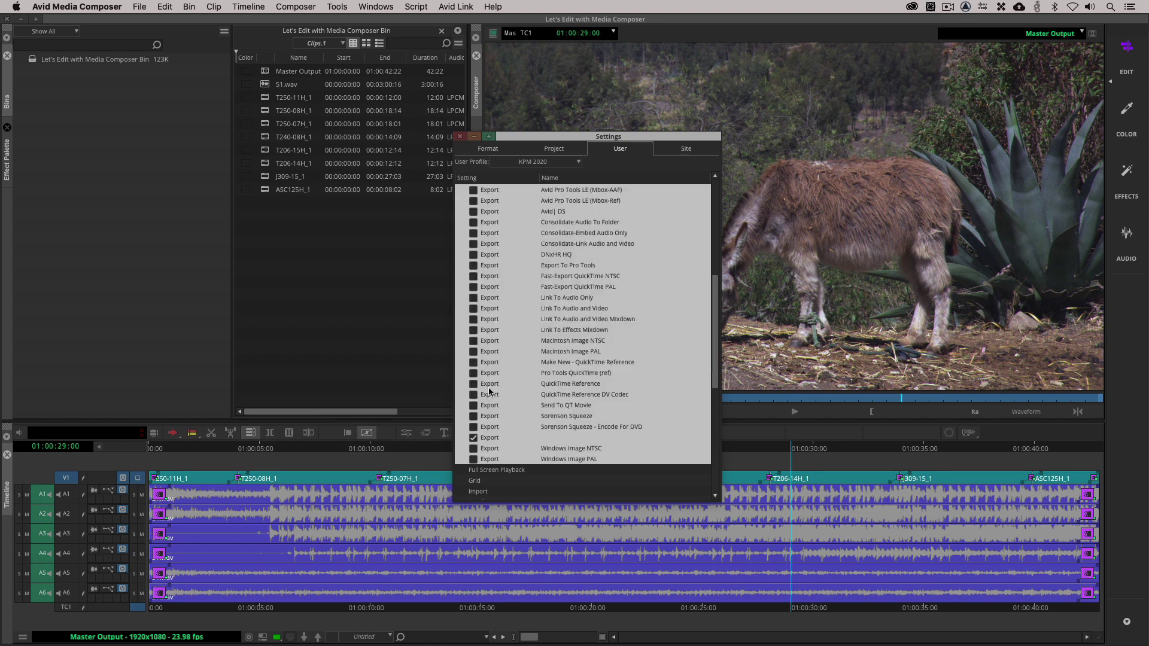
super+click(490, 440)
key(Delete)
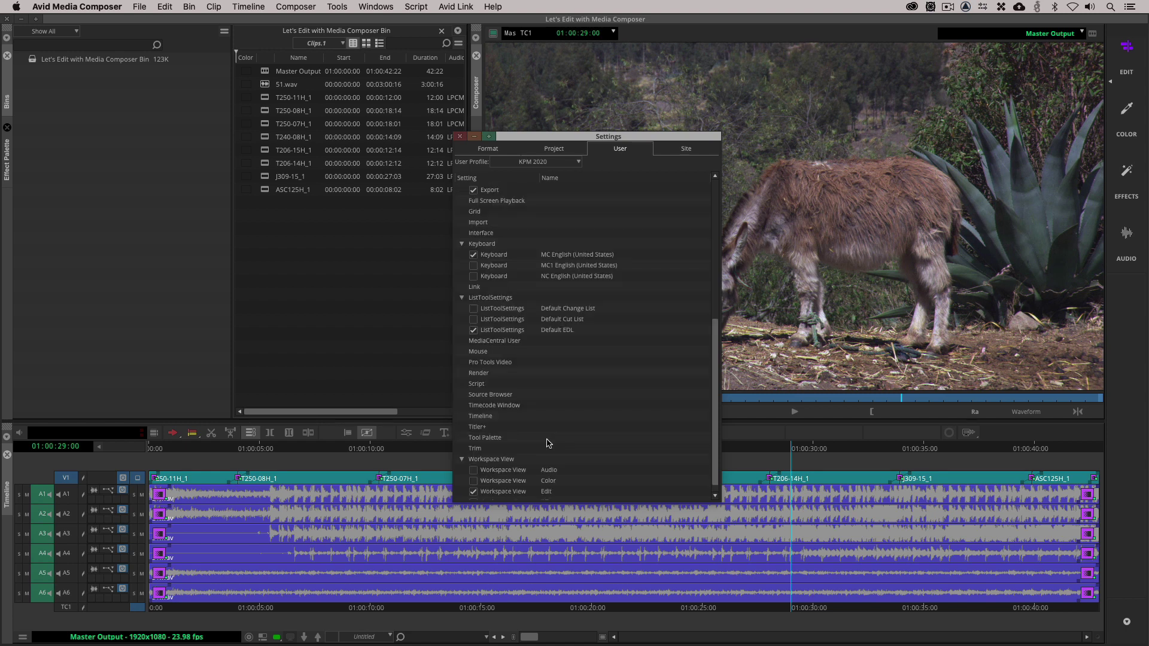
Step: Delete the leftover Avid Pro Tools LE (002) preset and move the Settings window aside
scroll(554, 413, up, 5)
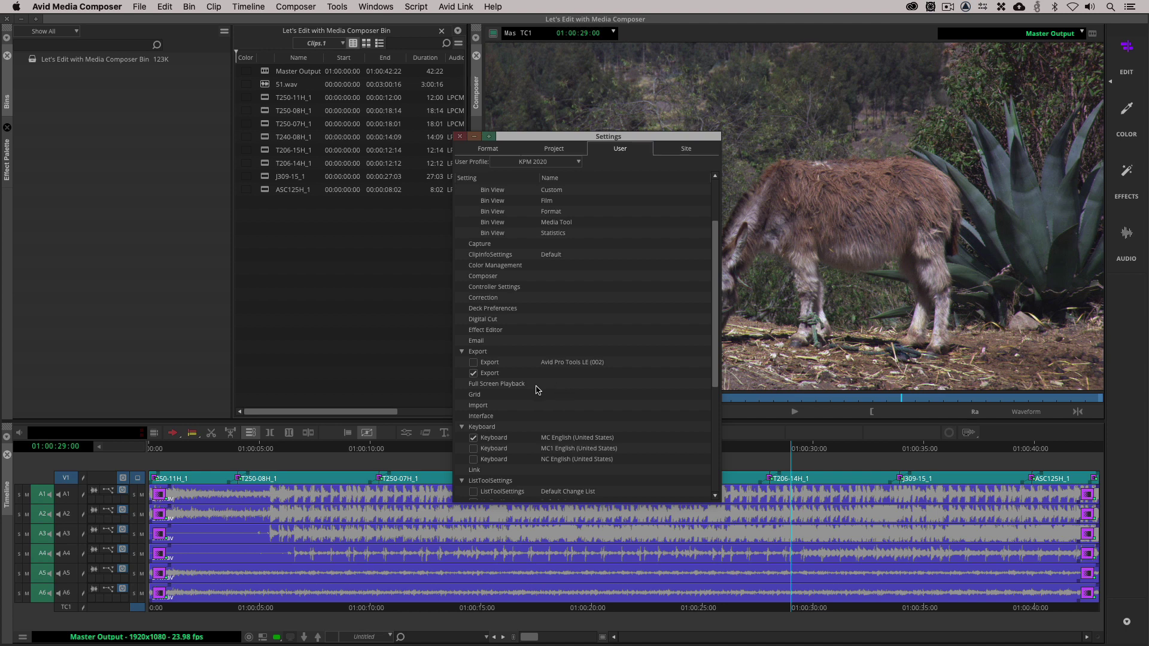
click(498, 364)
key(Delete)
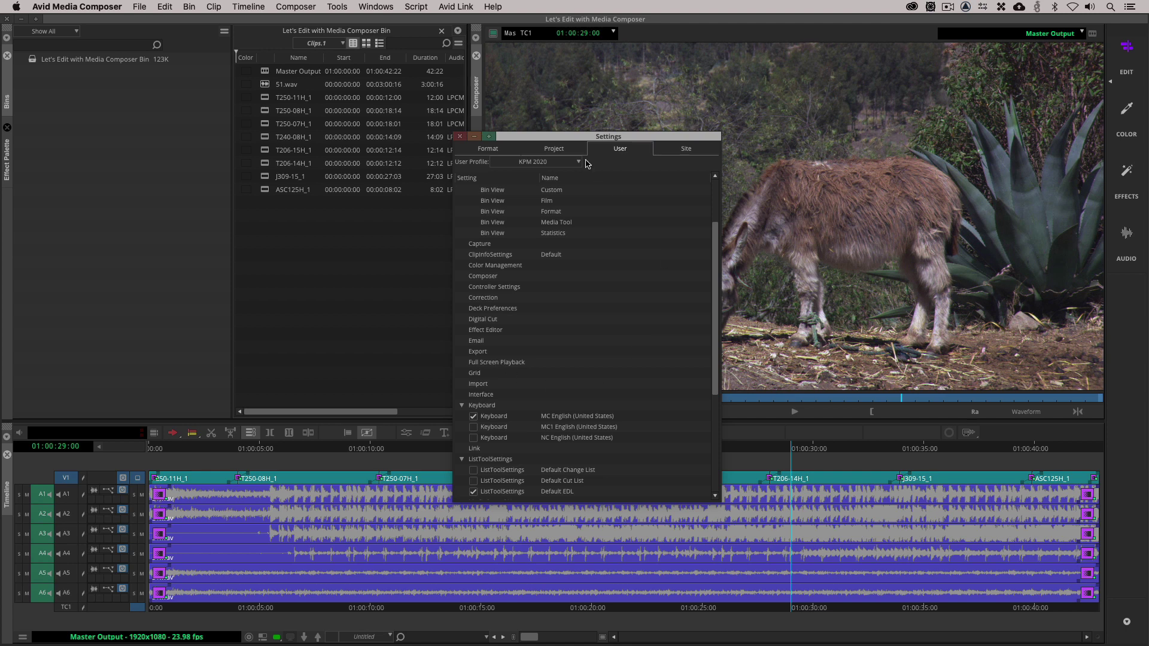
drag(574, 139, 564, 223)
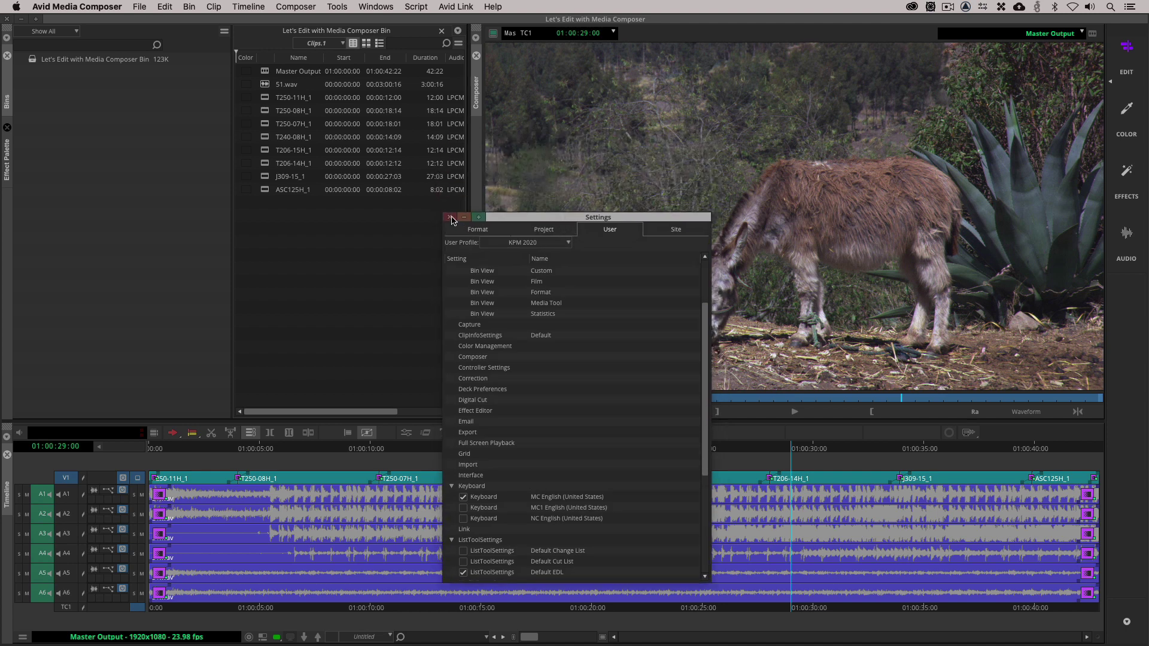
Step: Close Settings and apply a black target mask to the Composer record monitor
click(458, 221)
right_click(683, 232)
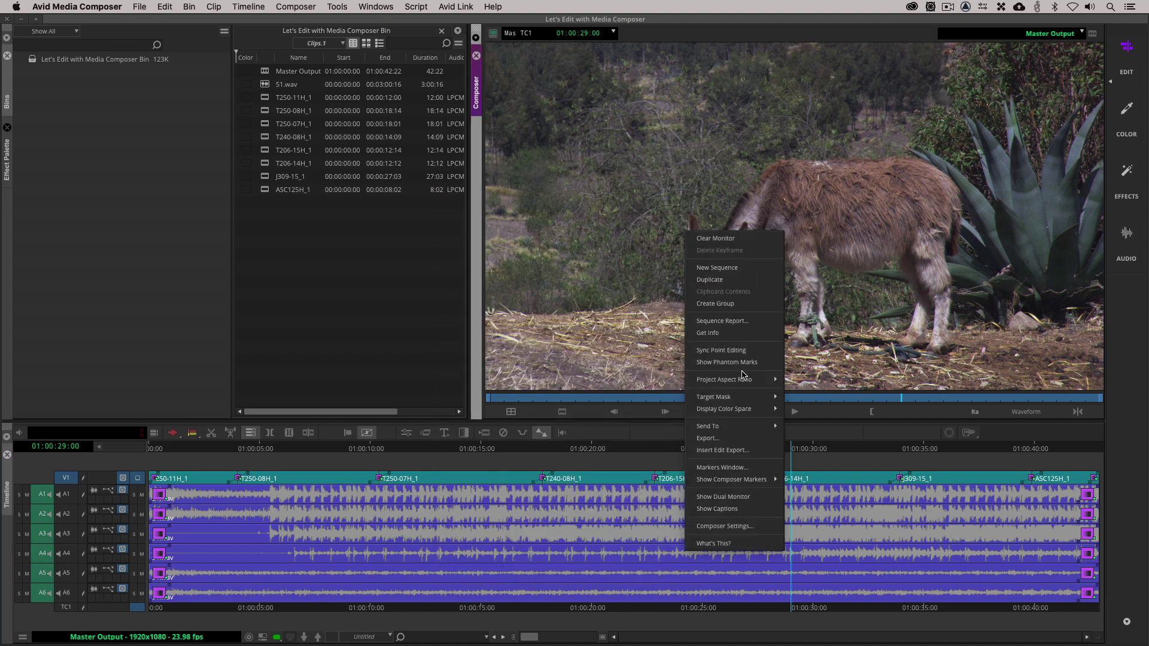
mouse_move(777, 400)
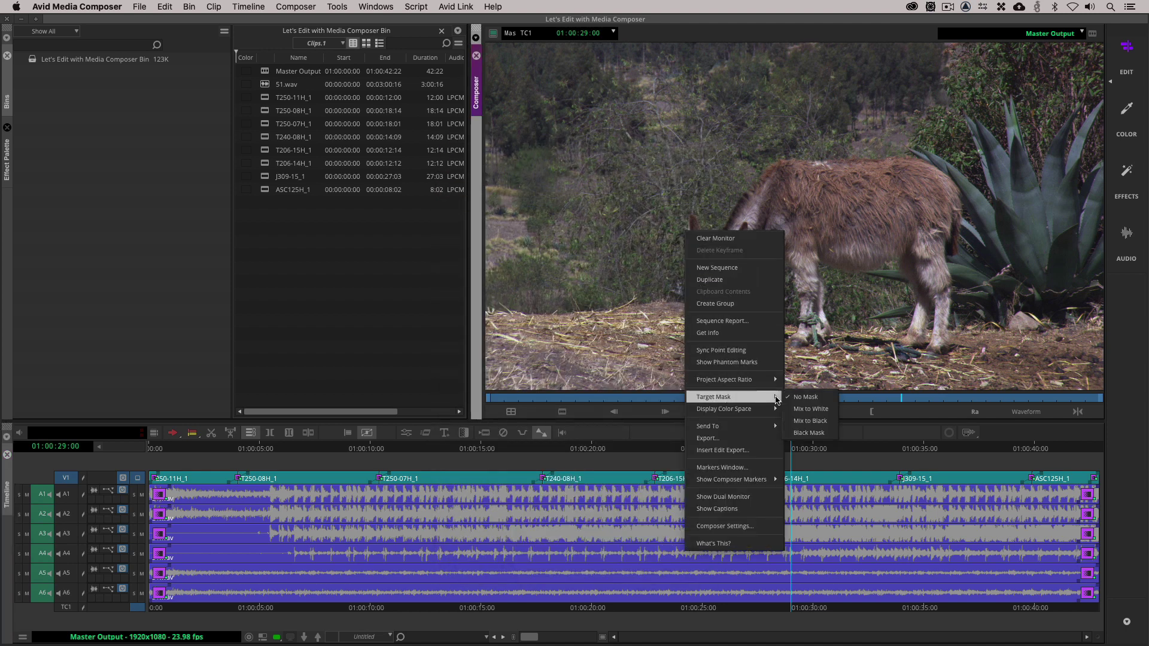
click(809, 433)
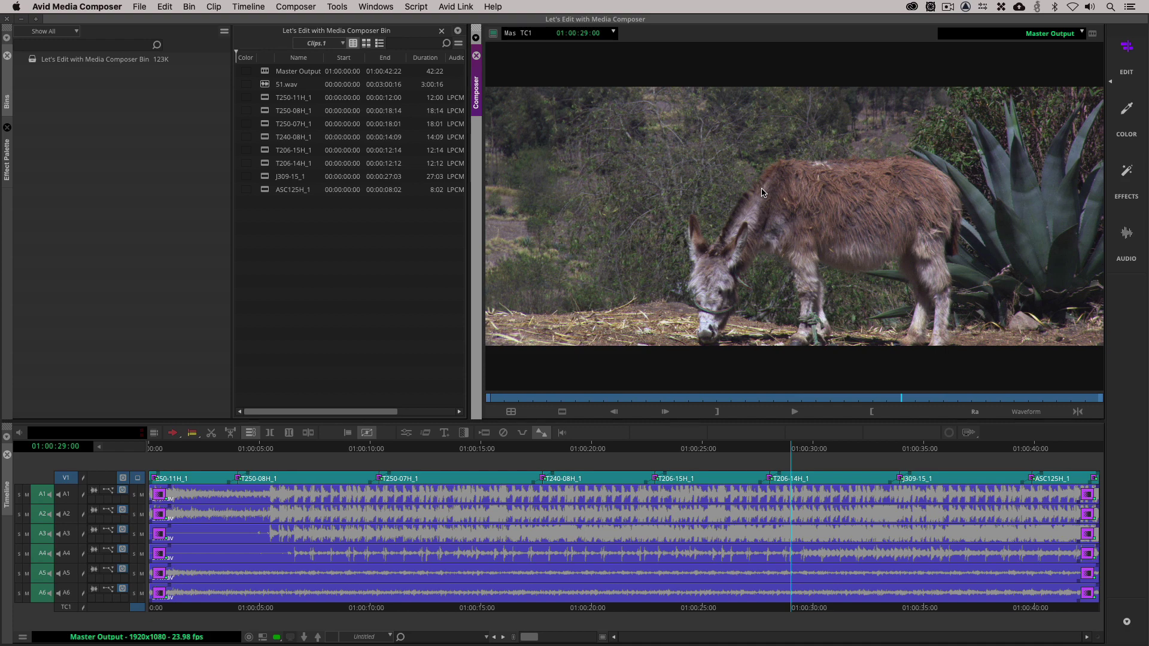
Step: Park at 01:00:10:05 and mark in and out around the entire Master Output sequence
drag(713, 491, 416, 470)
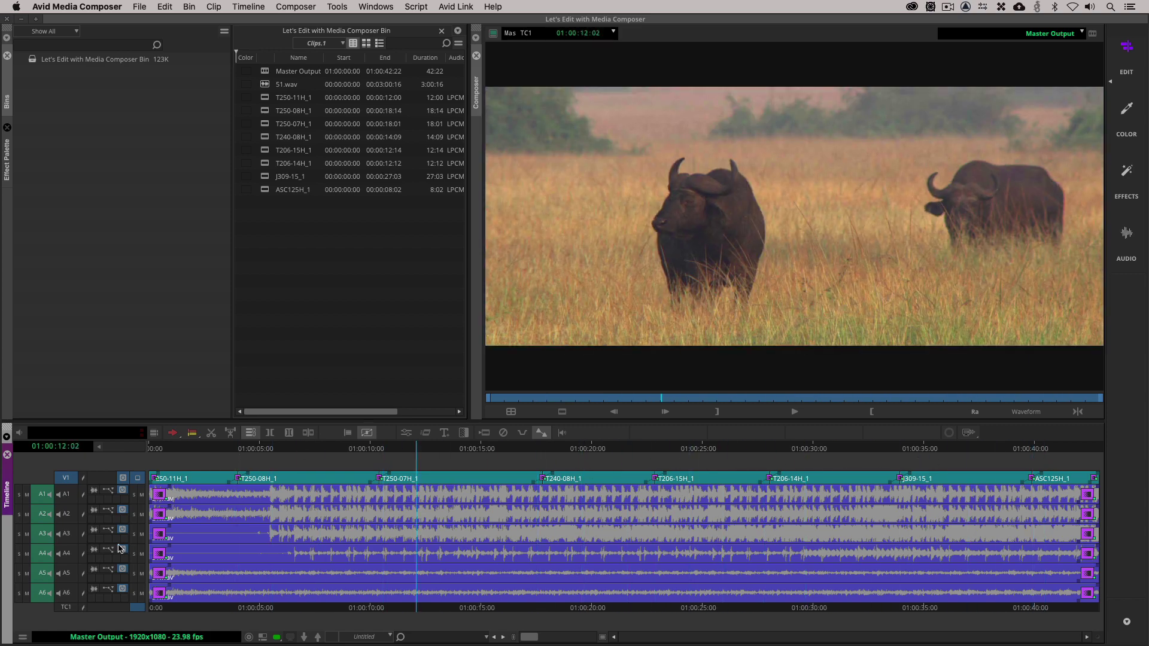
click(376, 535)
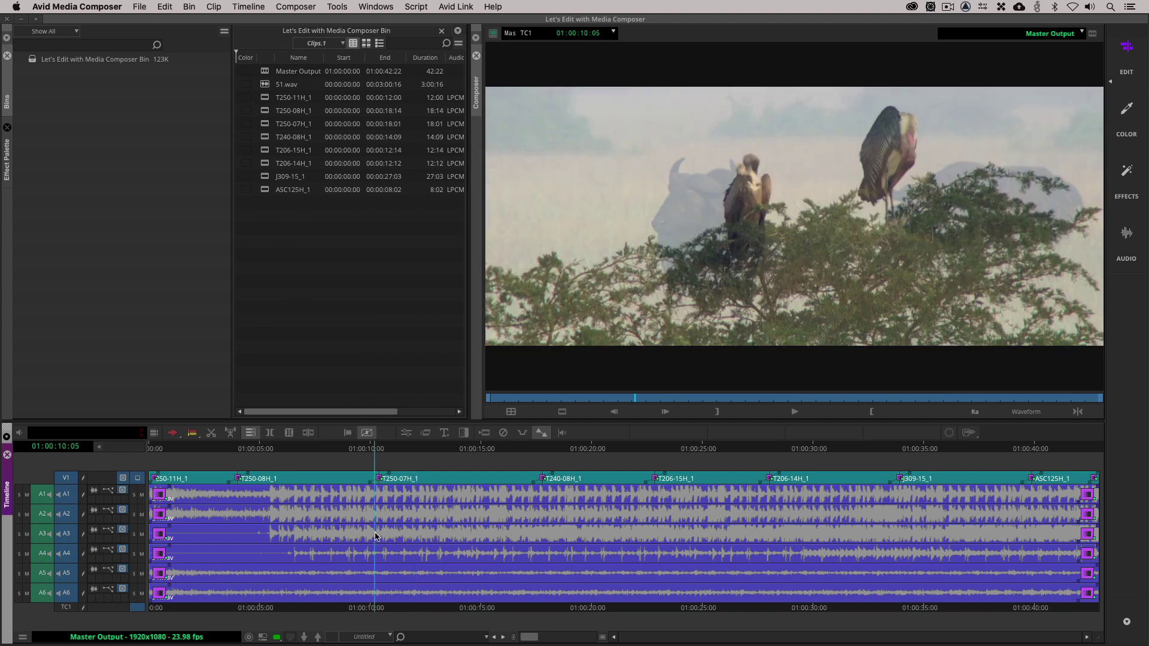
key(t)
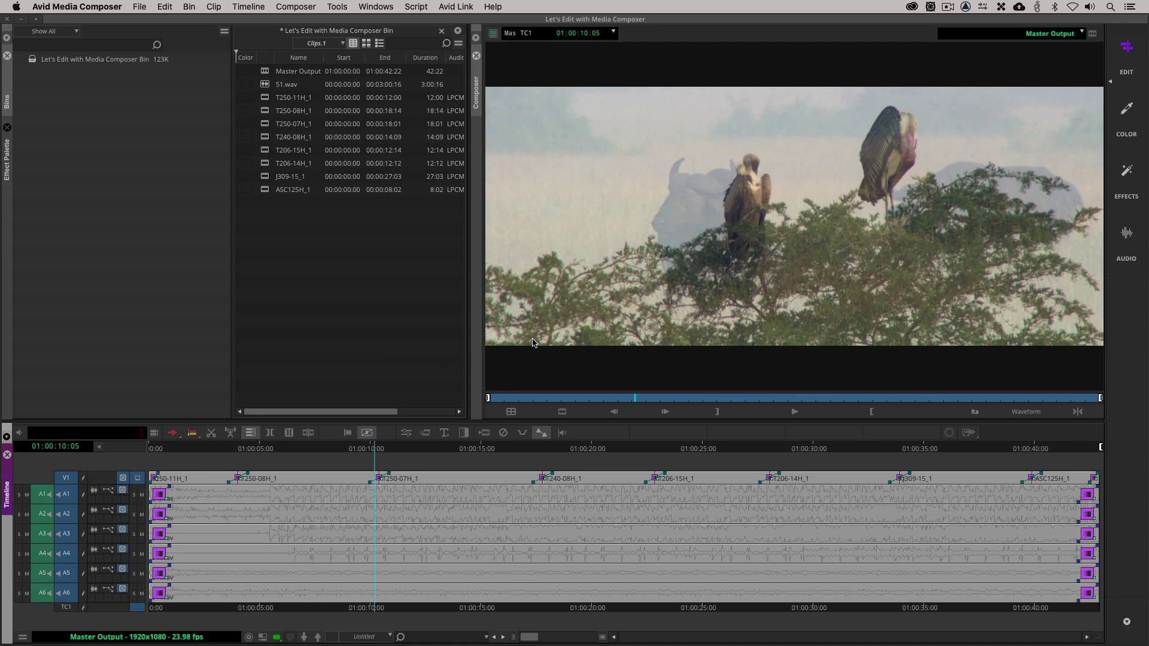
Step: Start exporting the sequence and open Export Settings' format list, currently AAF
right_click(651, 240)
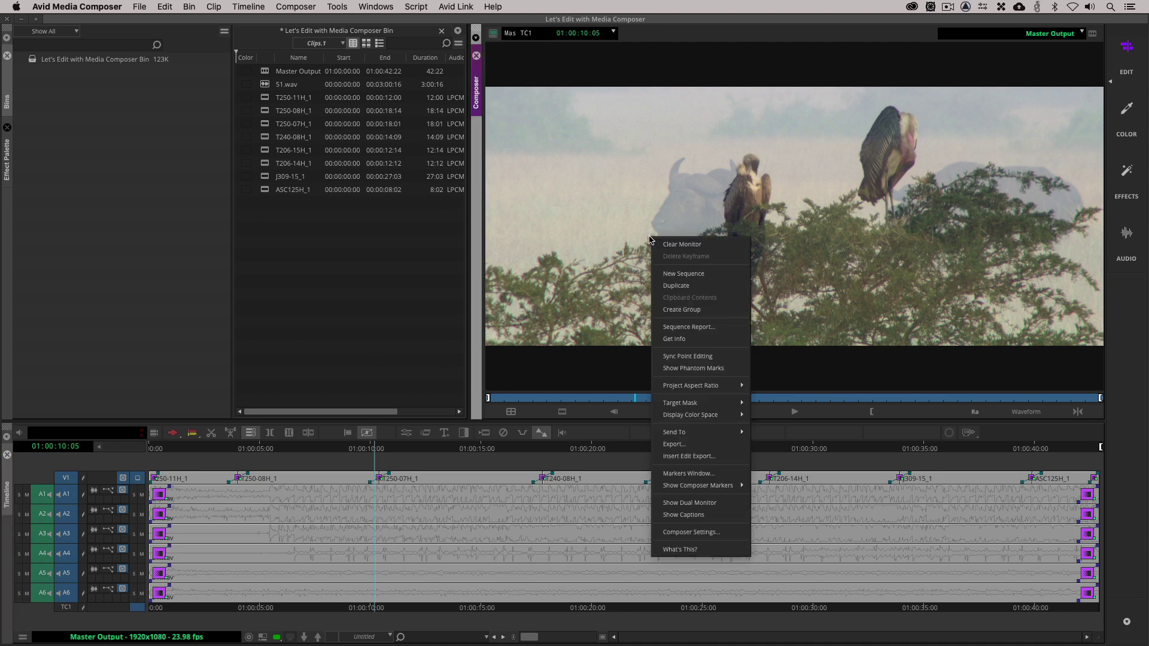
click(676, 444)
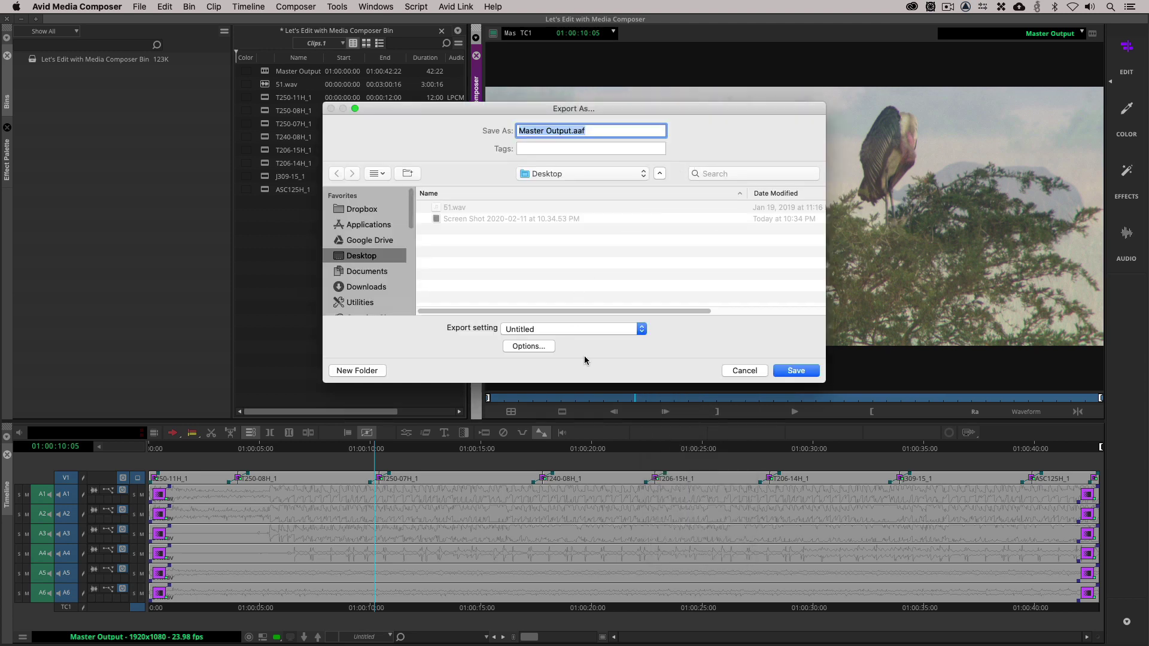
click(621, 330)
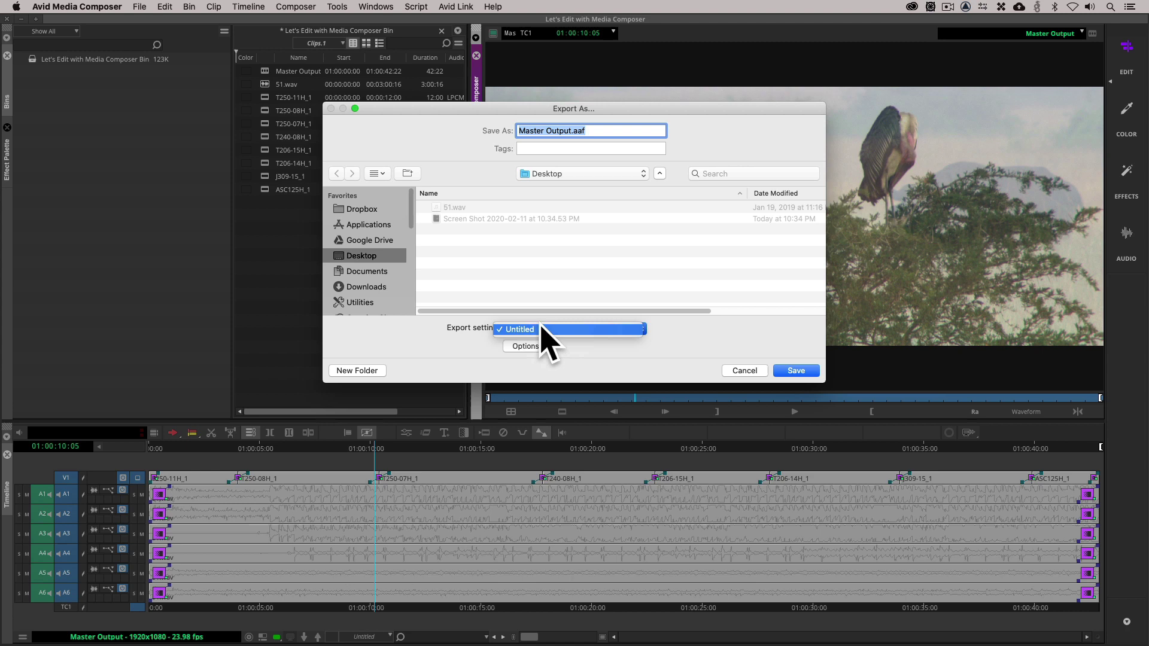
click(652, 331)
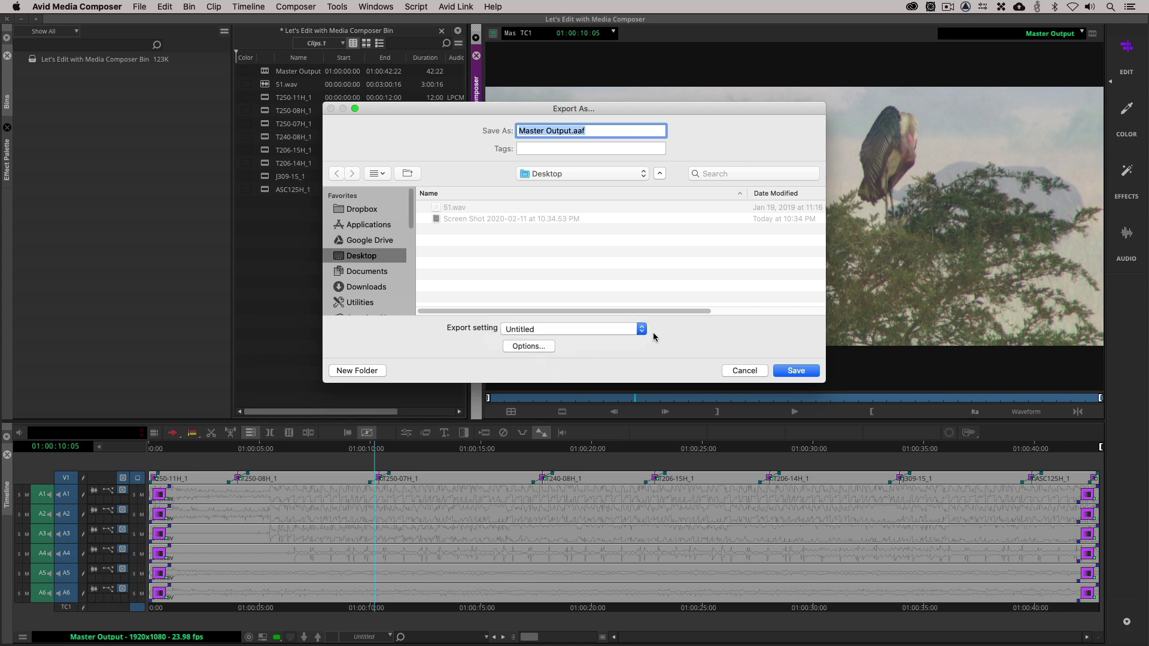
click(547, 346)
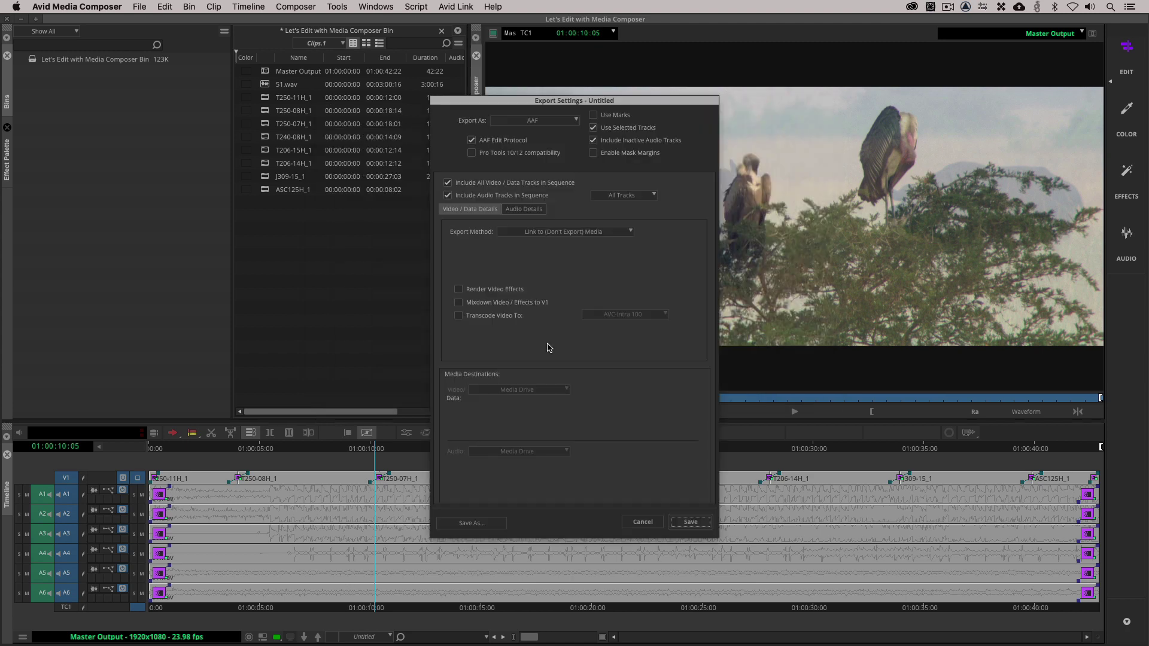
click(570, 122)
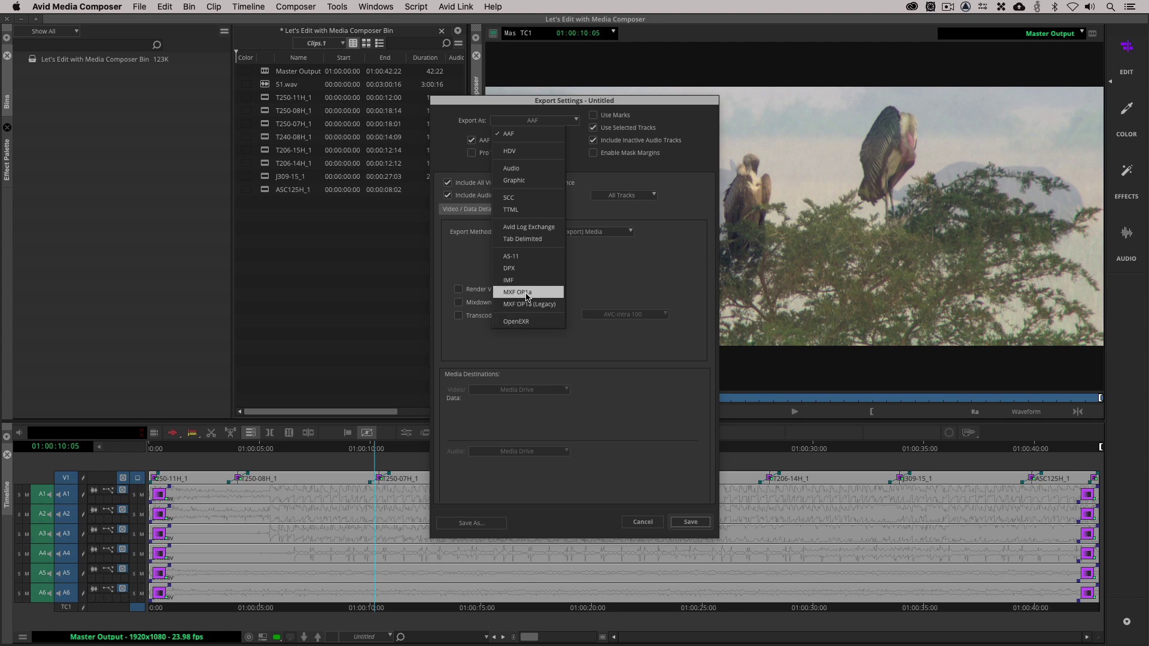
Step: Set the export to MXF OP1a using marks, excluding inactive audio tracks and mask margins
click(526, 293)
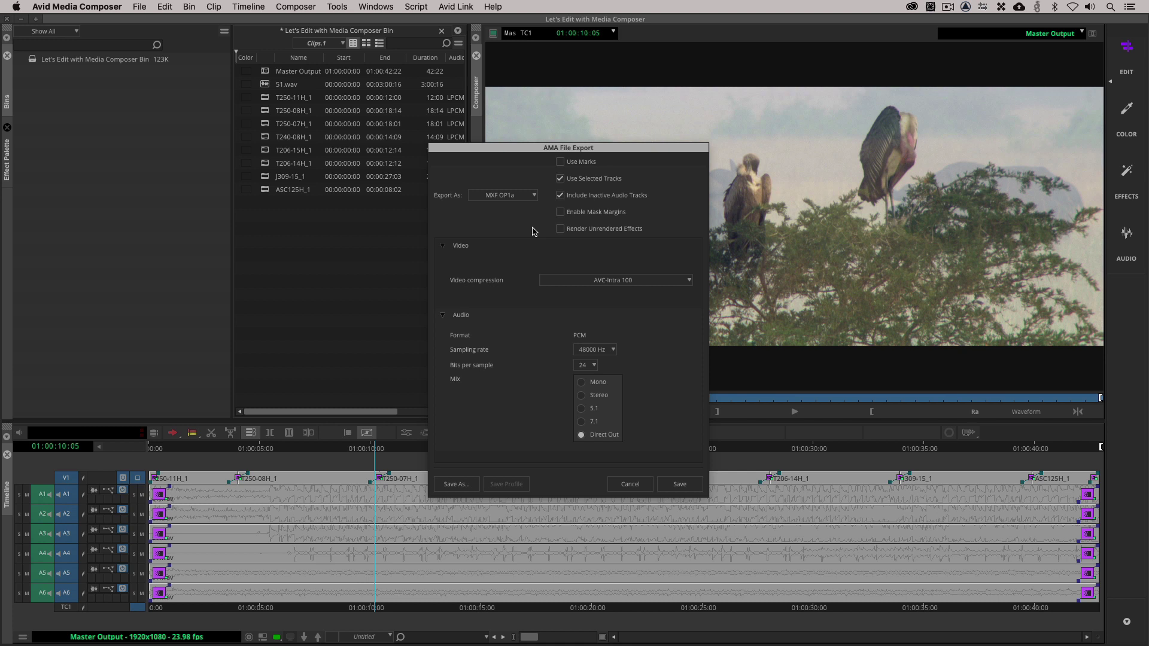
click(580, 162)
click(589, 198)
click(566, 212)
click(581, 212)
Step: Browse the video compression codec list down to XDCAM HD 50Mbits
click(689, 280)
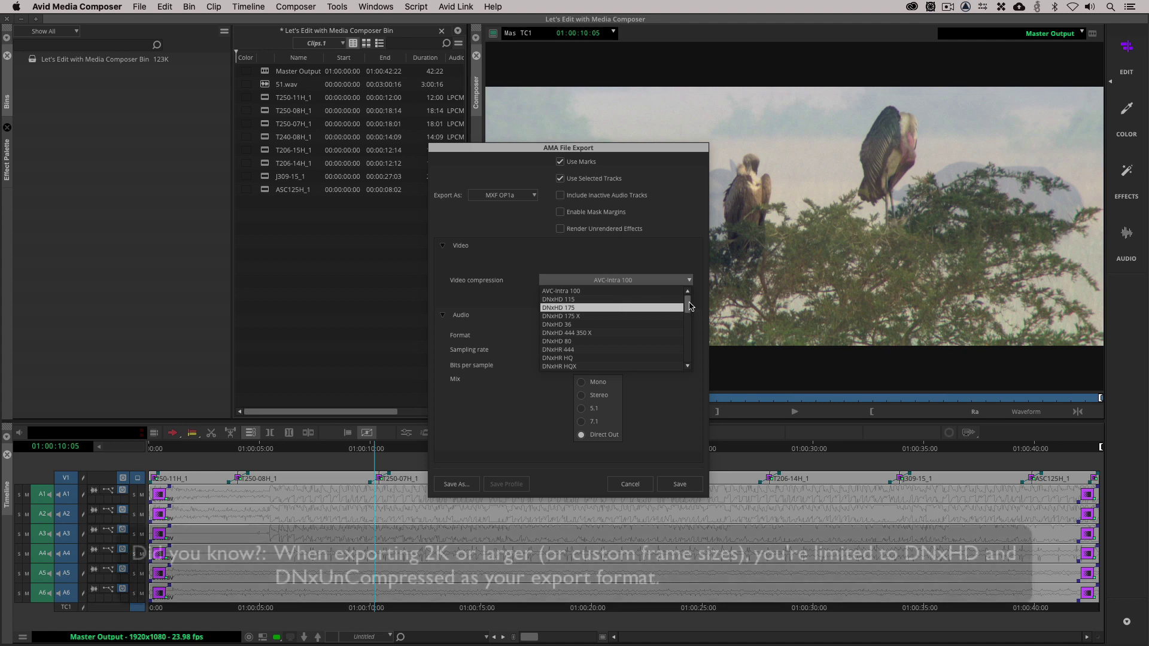
drag(686, 302, 688, 310)
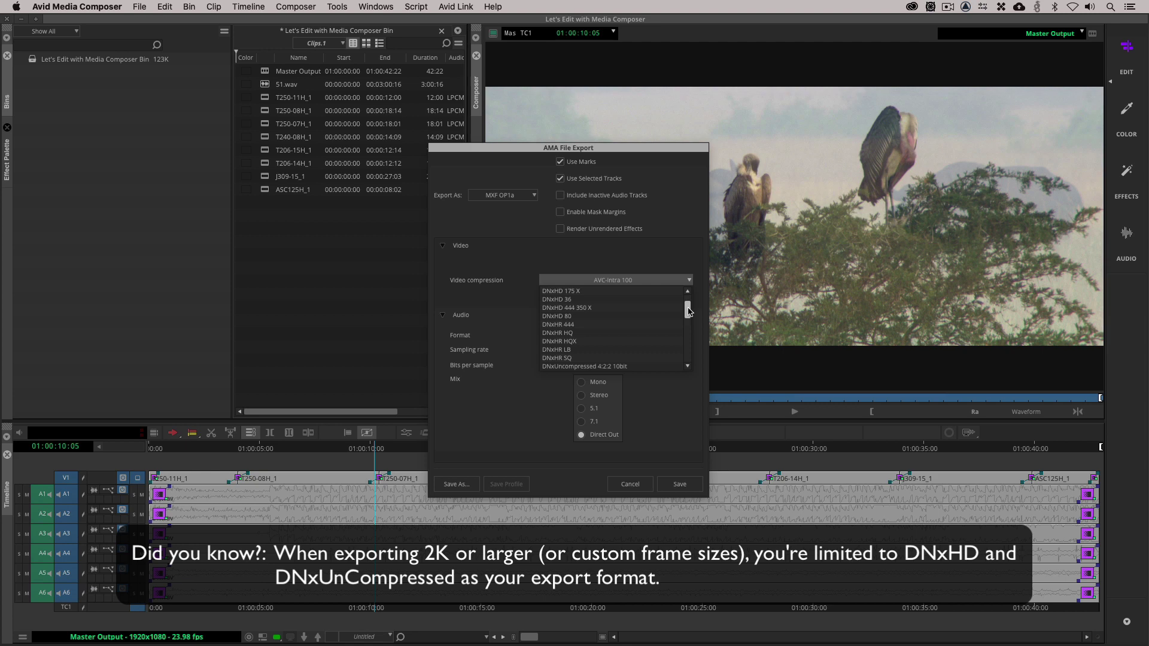
drag(688, 310, 690, 345)
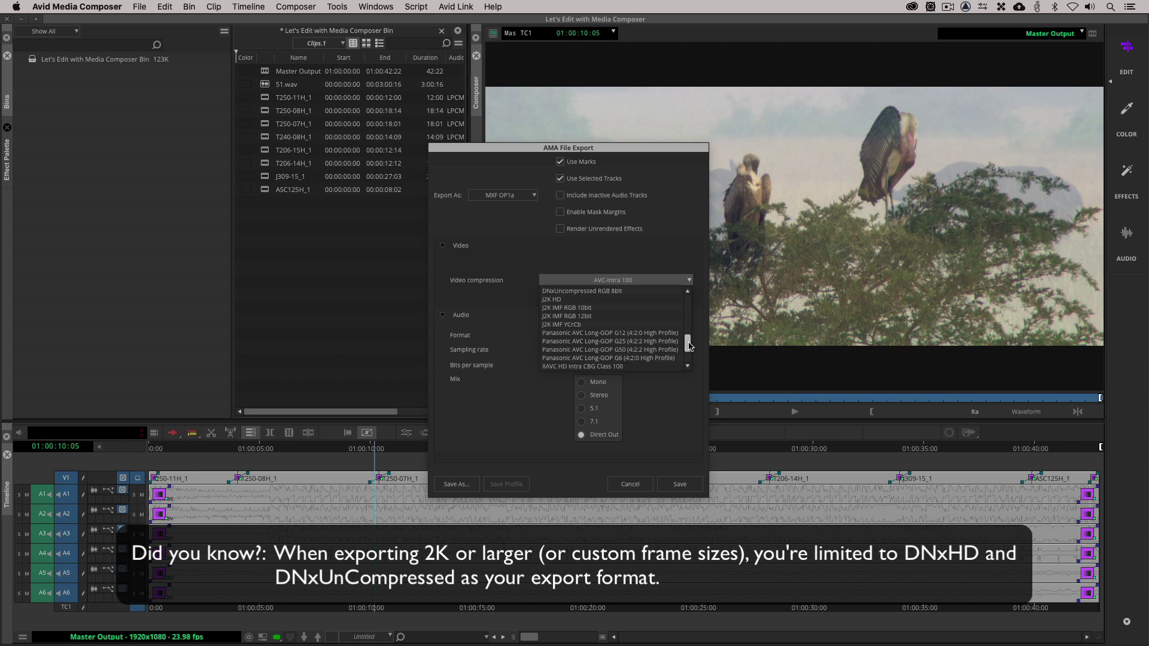
drag(690, 346, 689, 362)
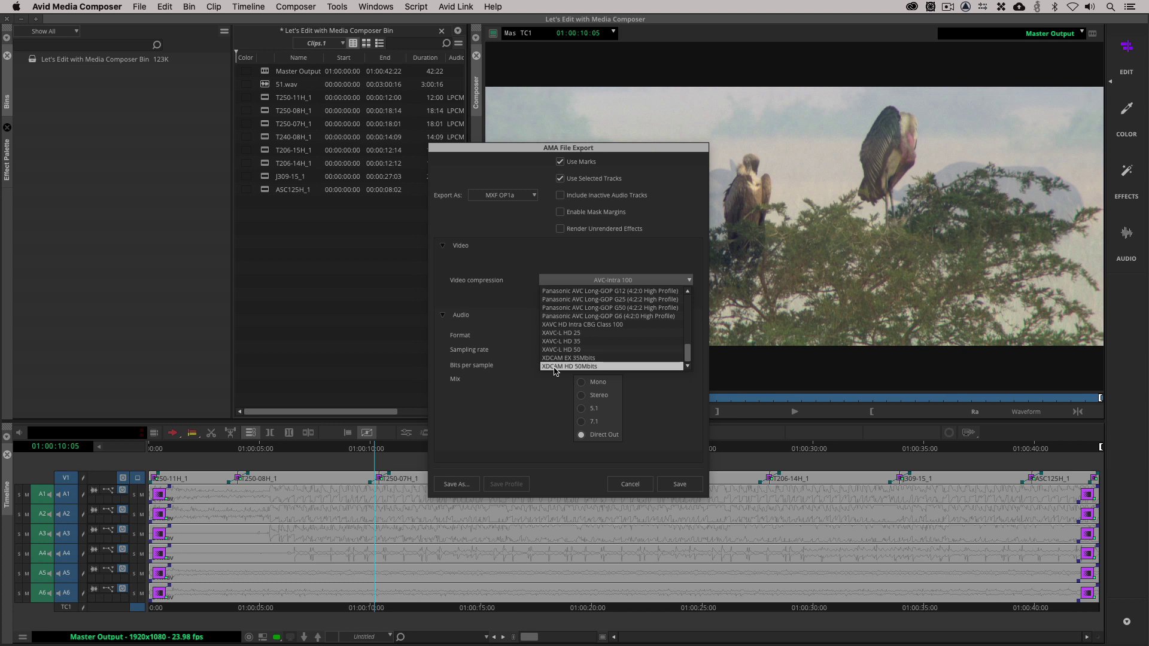
Step: Save an 'XD Cam HD' export setting with XDCAM HD 50Mbits video and Stereo mix
click(608, 367)
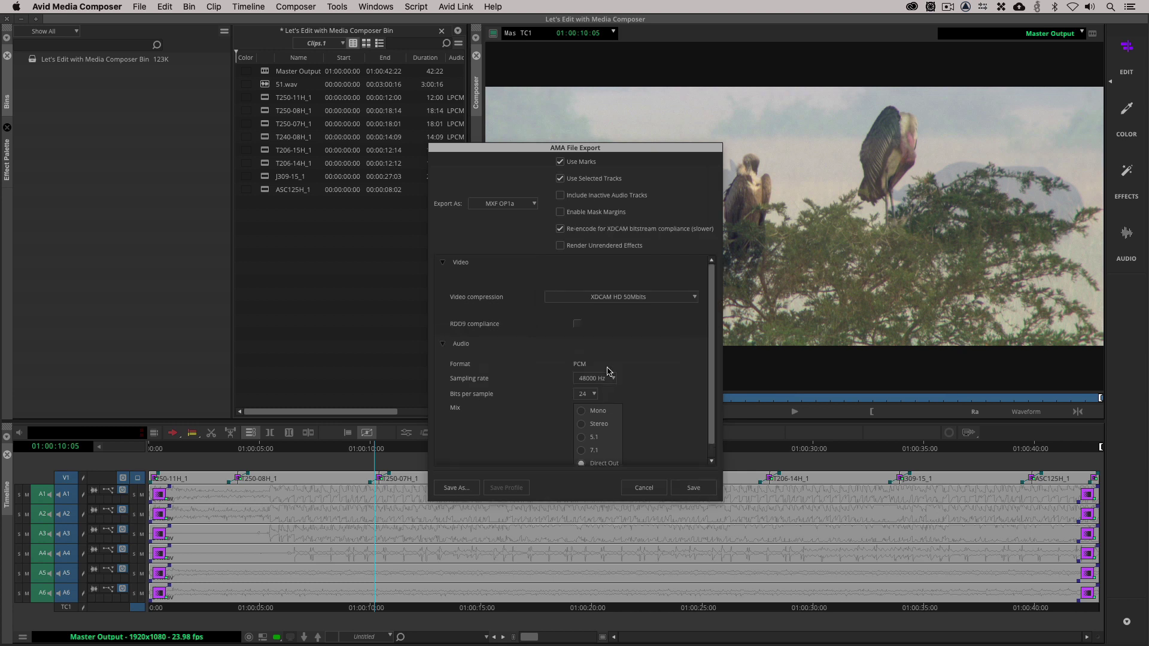
click(597, 424)
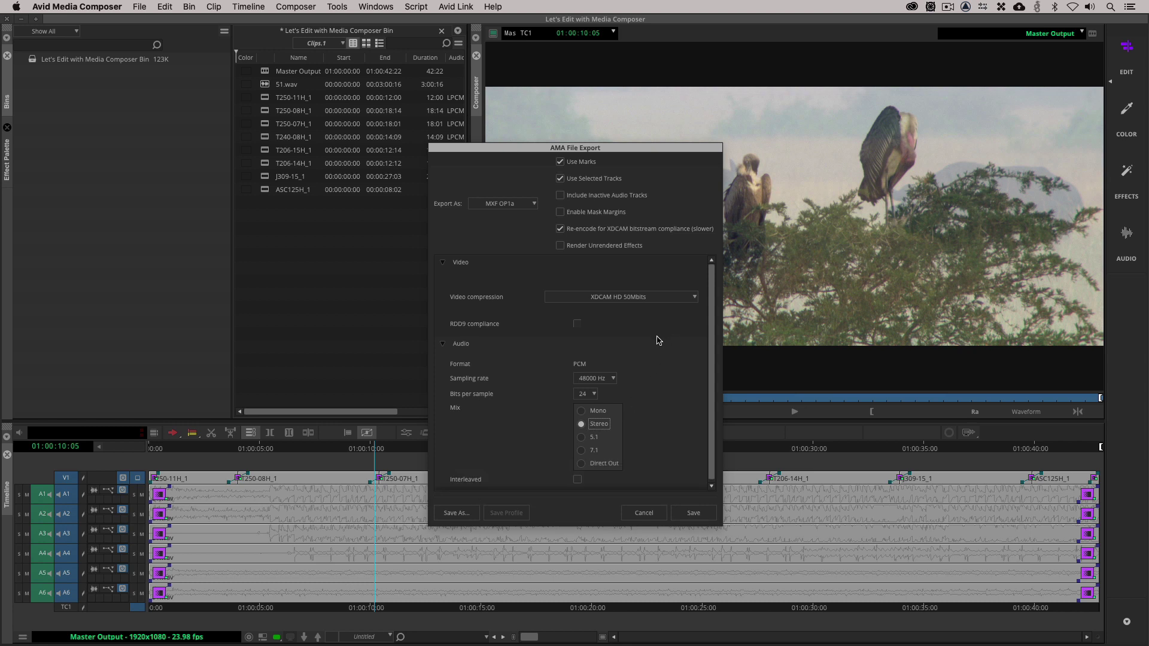
click(456, 513)
text(XD)
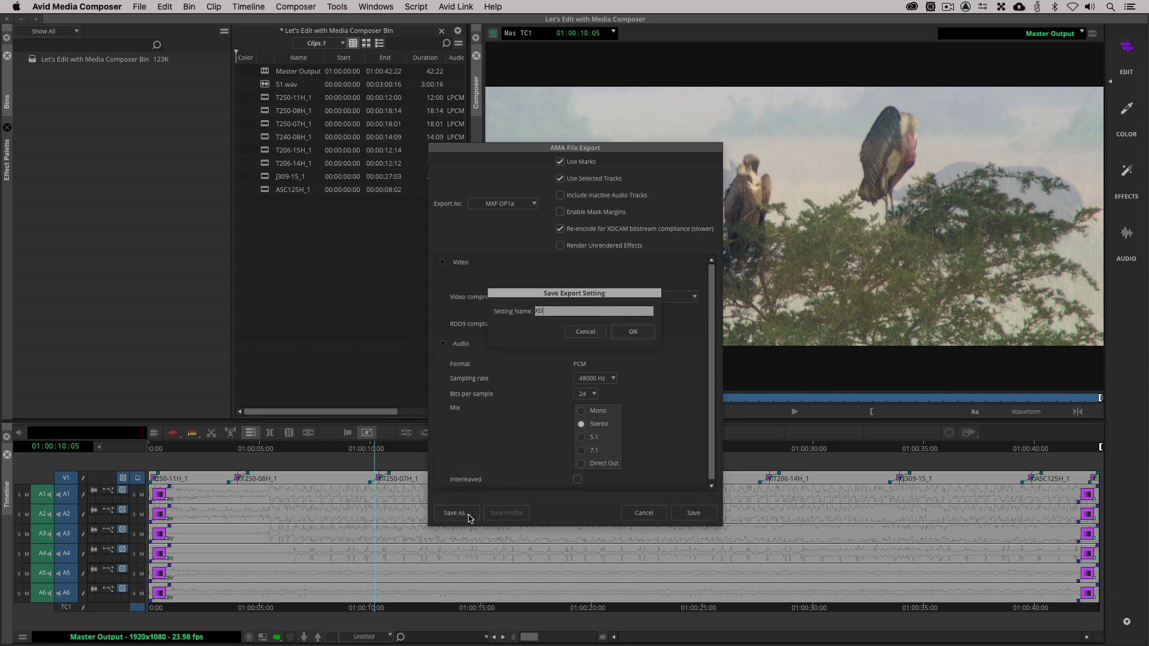
text( Cam HD)
click(629, 333)
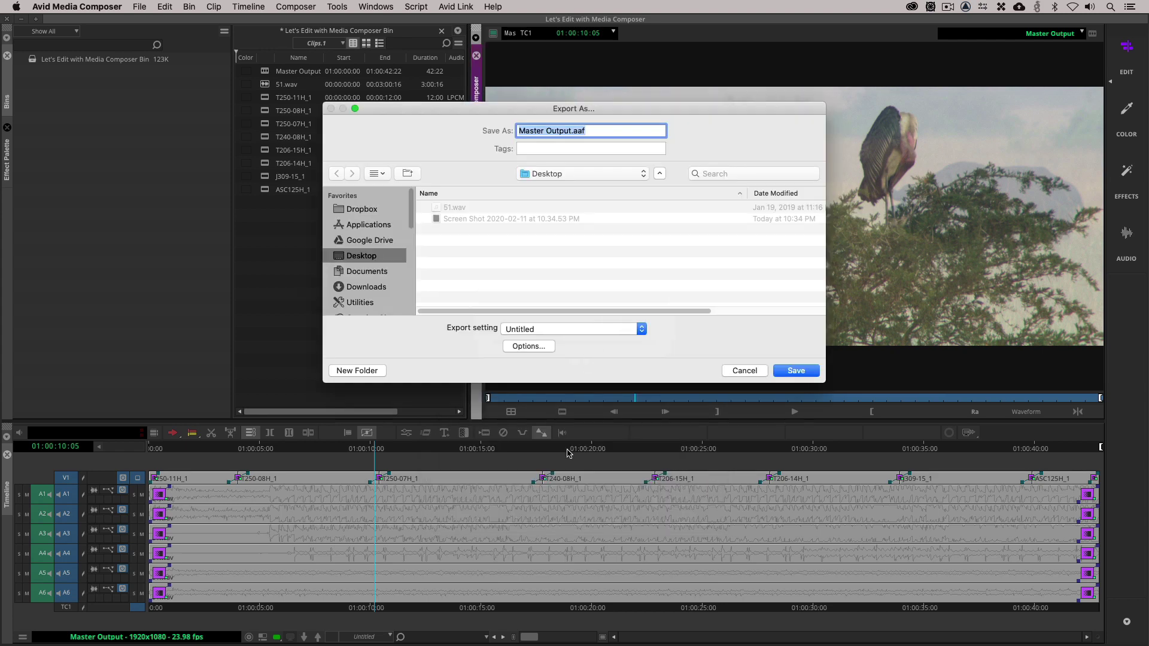
Step: Cancel the export, check the new preset in Settings, then export the sequence again
click(531, 333)
click(662, 348)
click(758, 369)
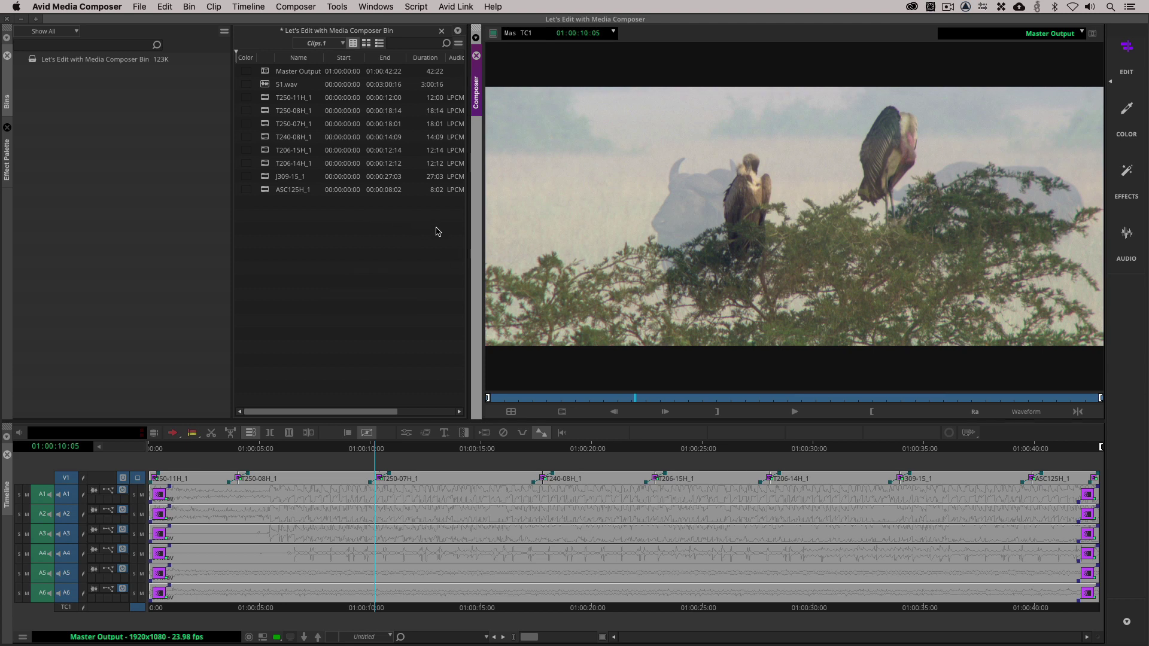
click(423, 241)
key(super+equal)
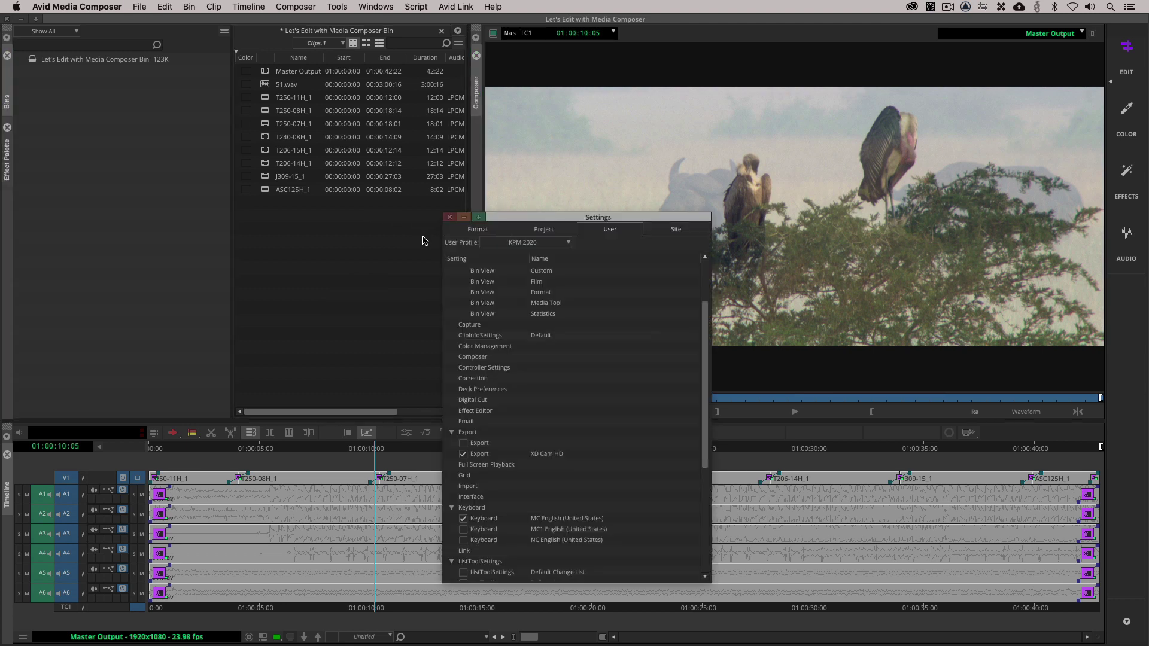
scroll(524, 372, down, 5)
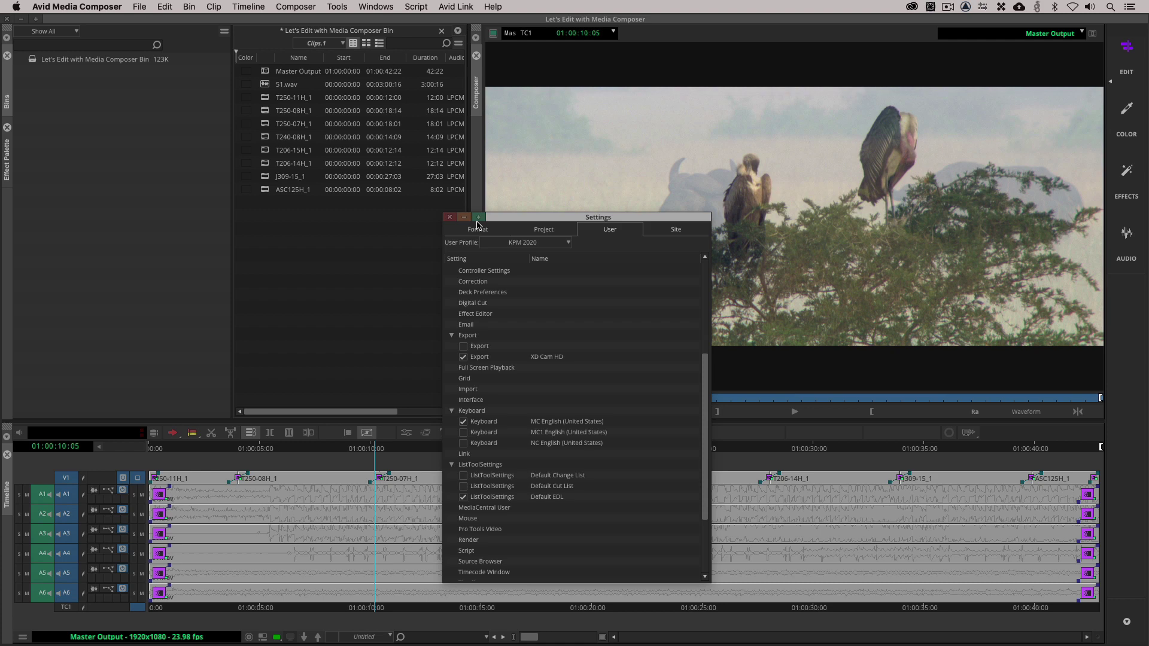
click(451, 217)
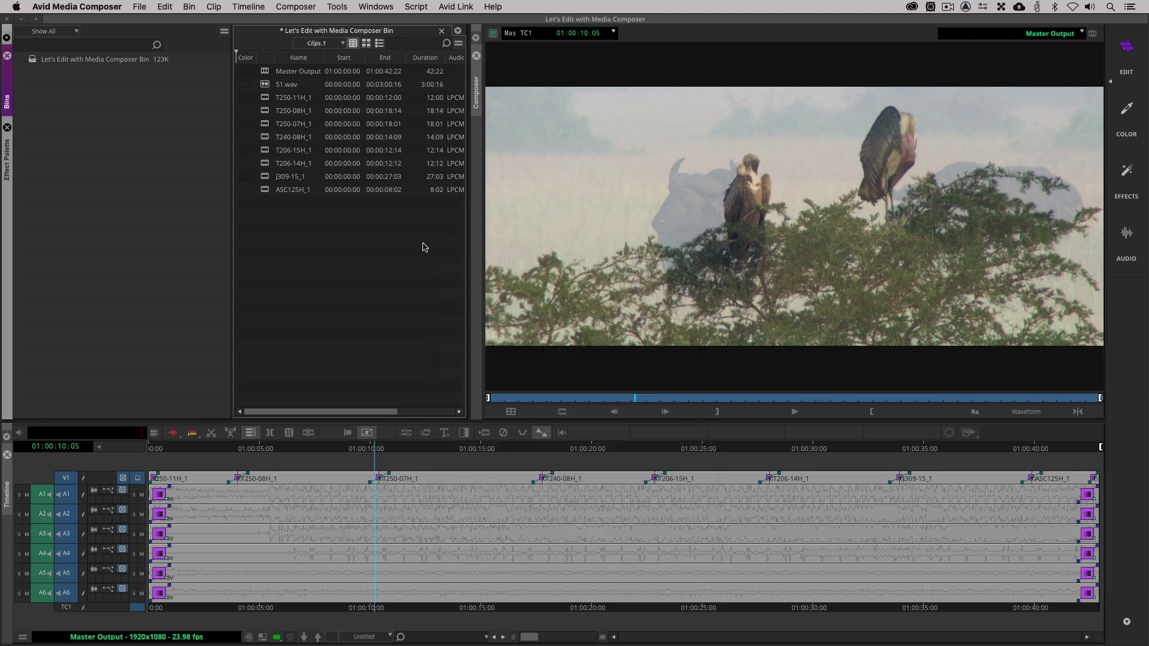
right_click(663, 272)
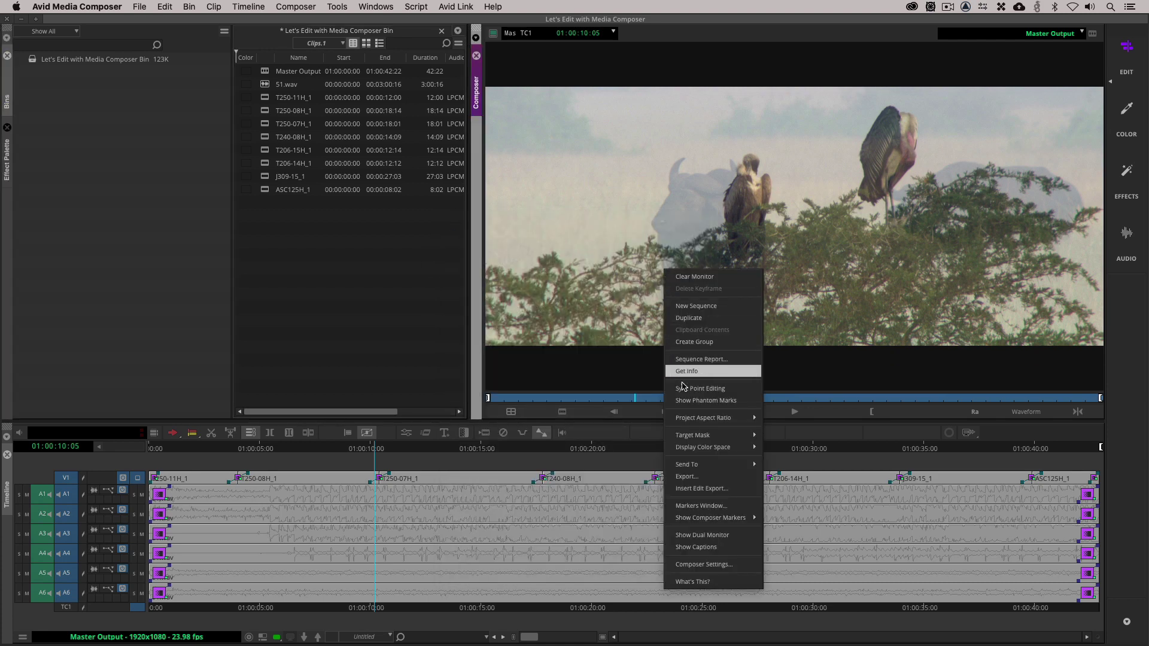
click(687, 476)
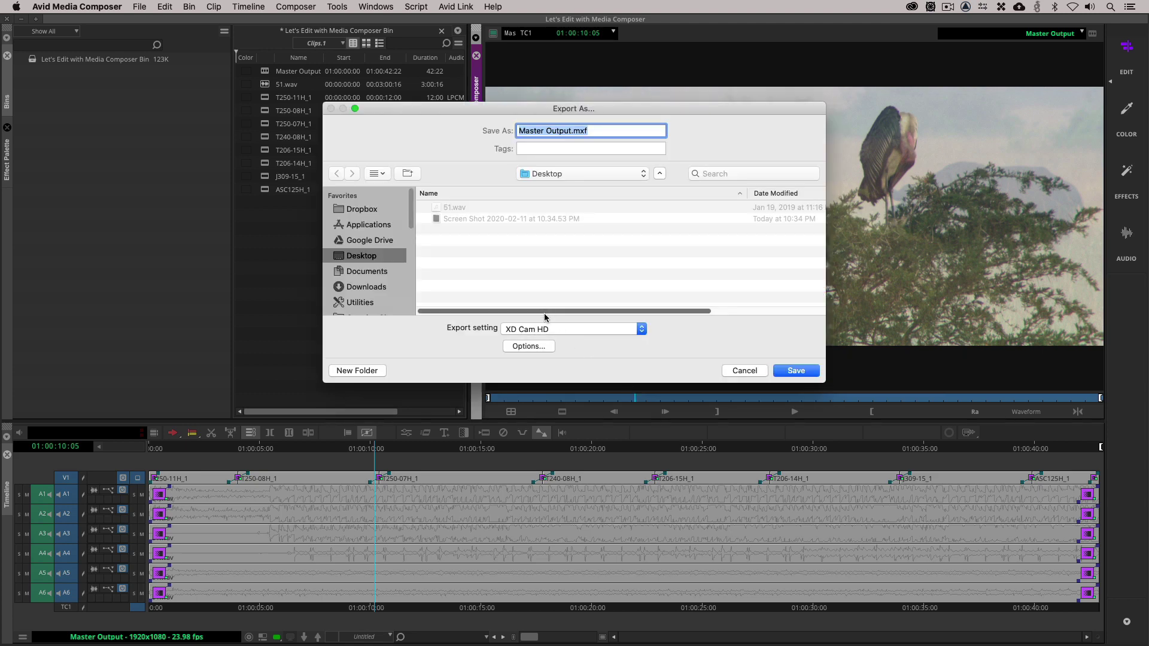
Step: Save a DNxHD 175 export setting with 24-bit audio and a Direct Out mix
click(529, 345)
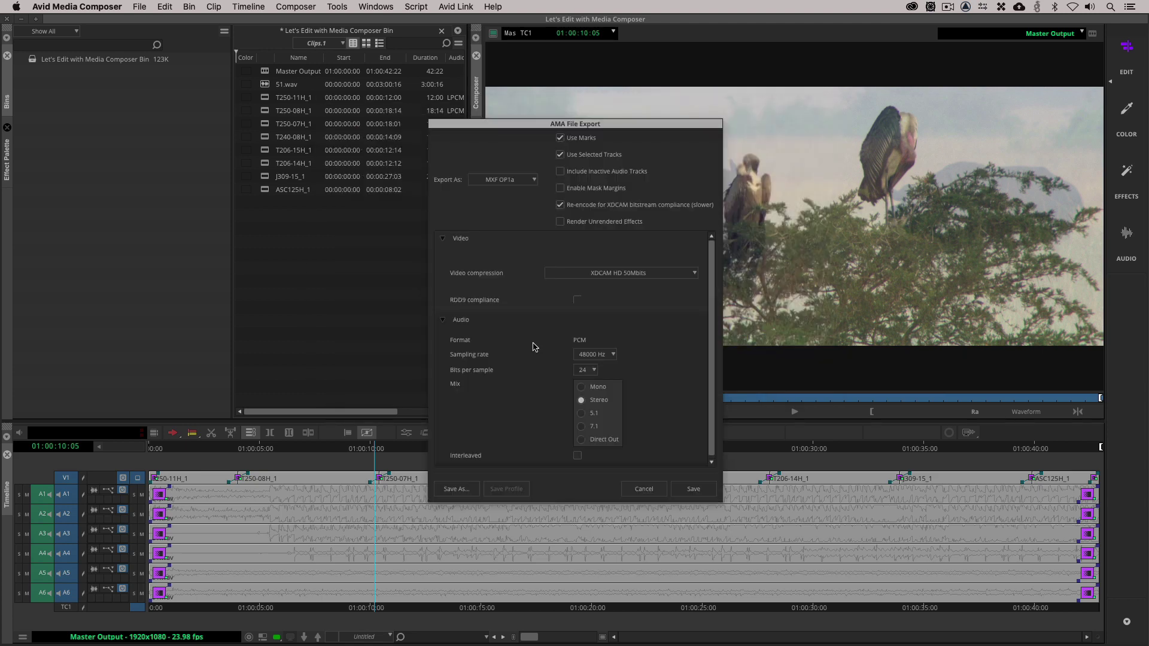
click(589, 273)
scroll(591, 311, up, 5)
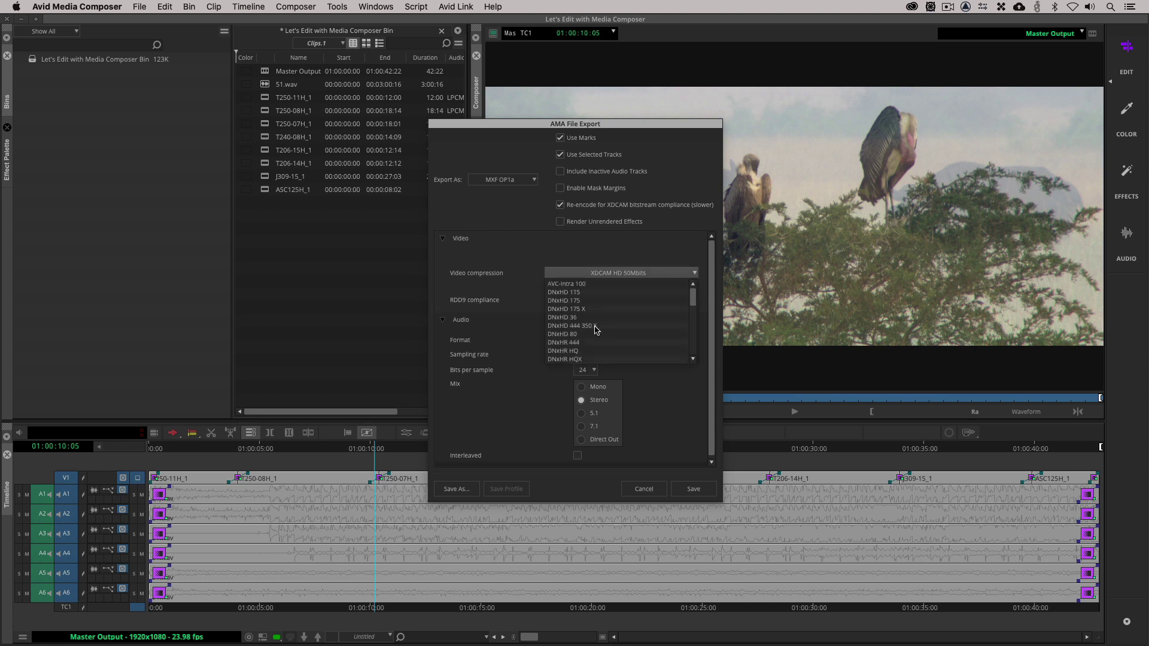
click(592, 301)
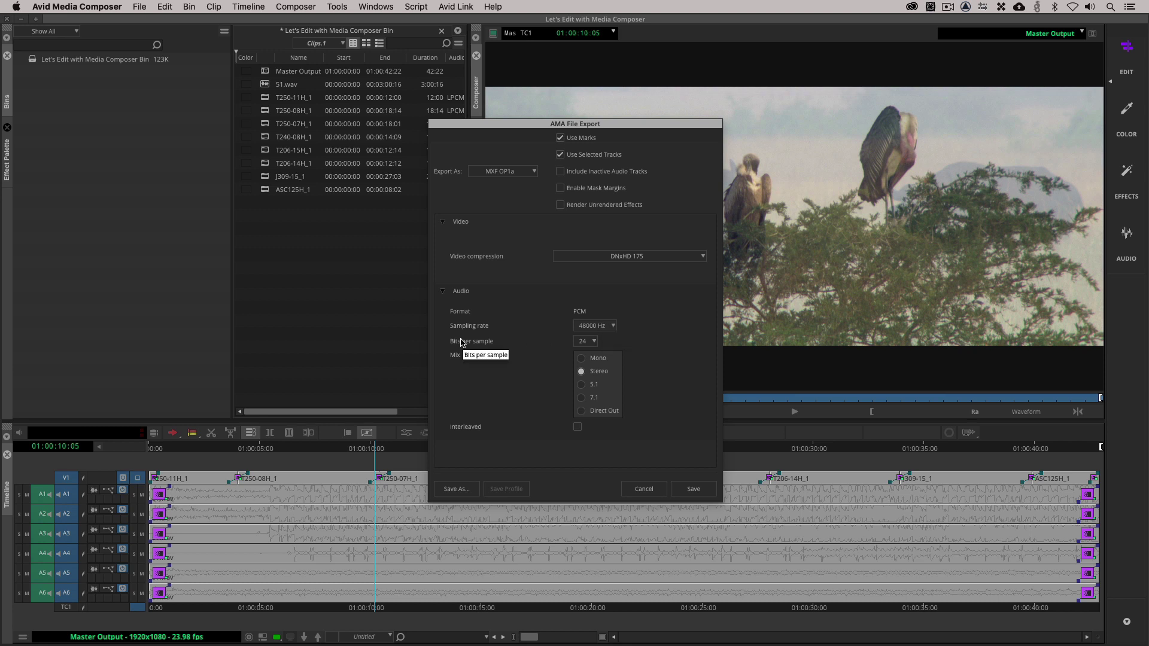
click(584, 342)
click(668, 344)
click(594, 411)
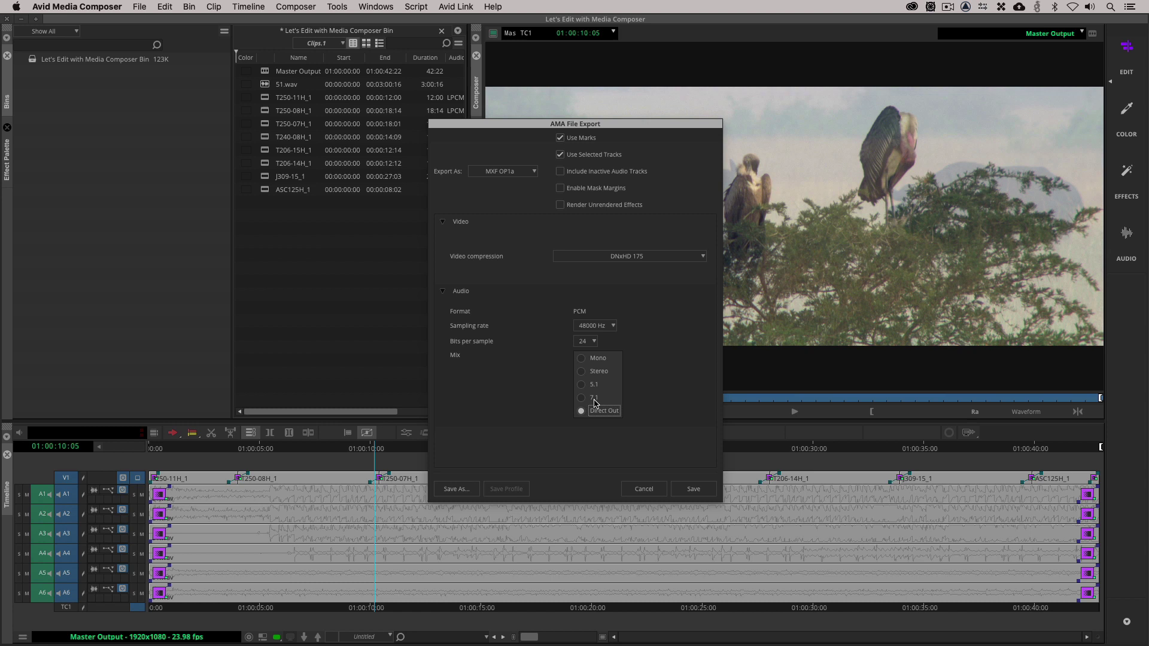
click(472, 489)
text(DN)
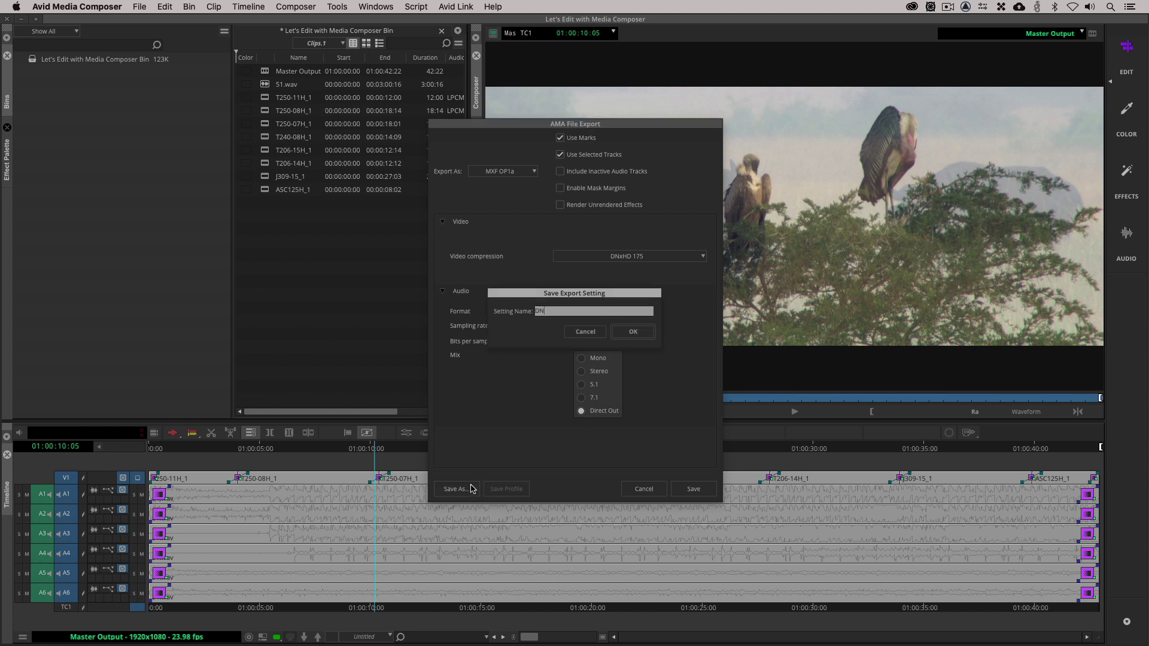
text(xHD 175)
click(639, 333)
Step: Re-export the sequence as Master Output.mxf to the Desktop with the DNxHD 175 setting
click(629, 331)
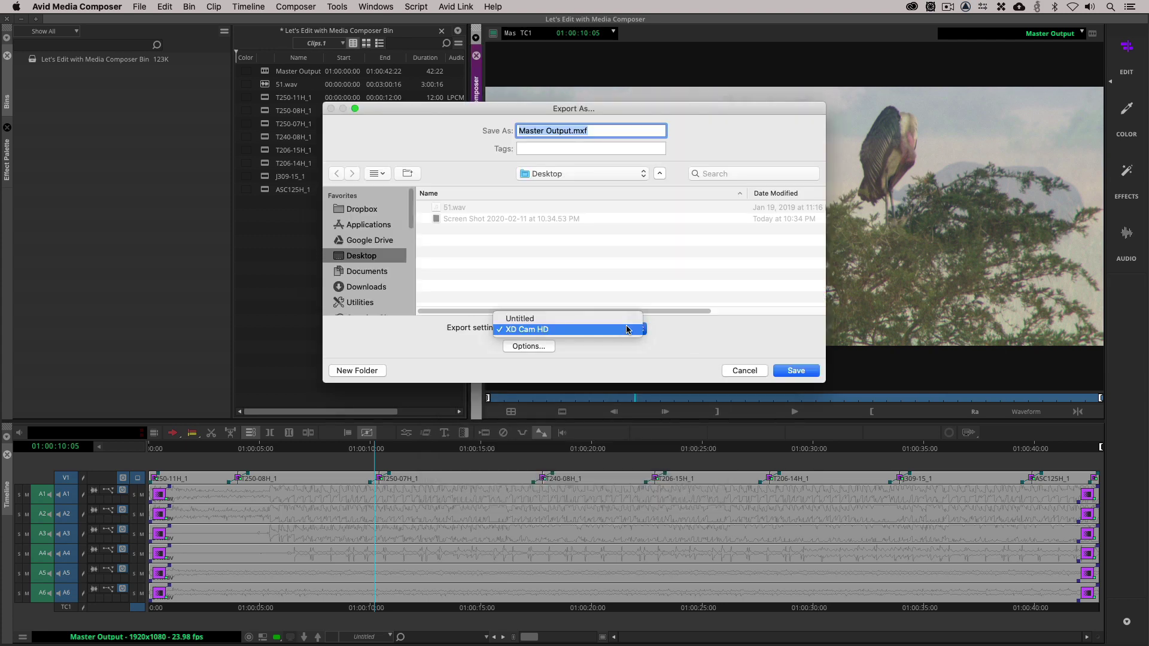
click(740, 370)
right_click(694, 297)
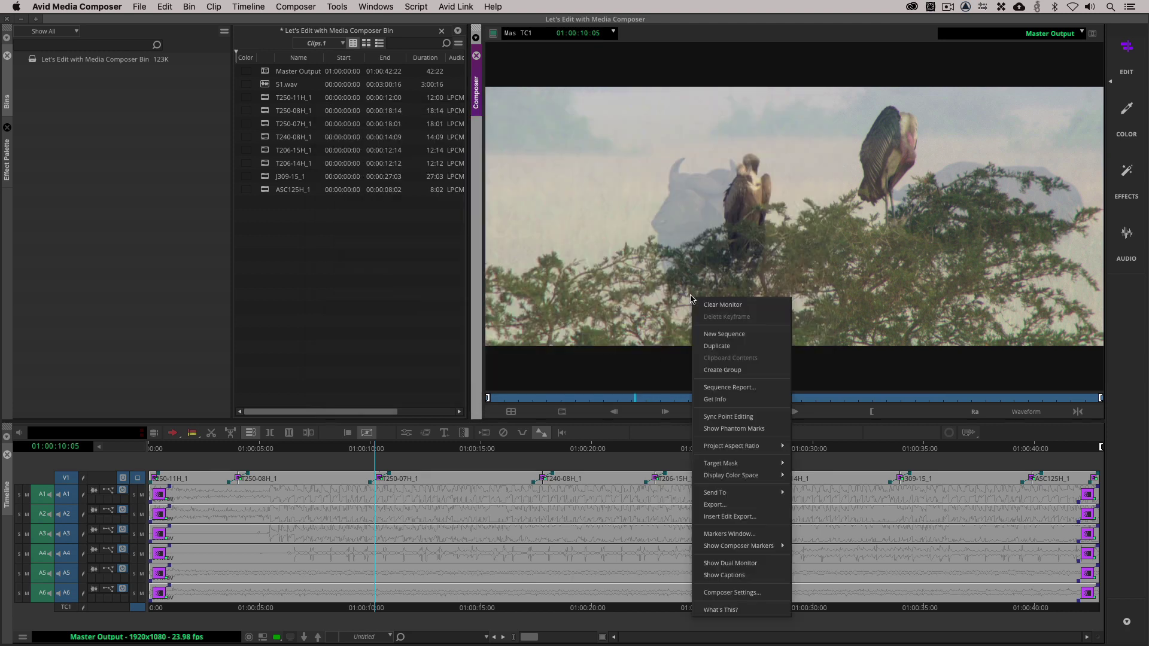
click(721, 506)
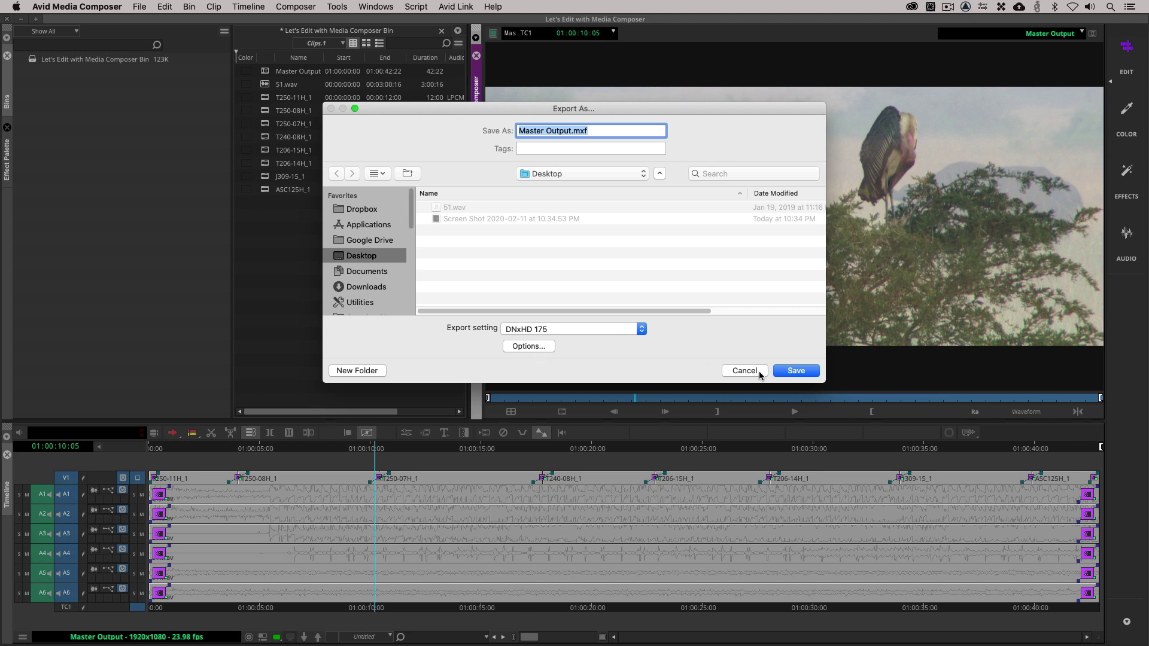
click(788, 372)
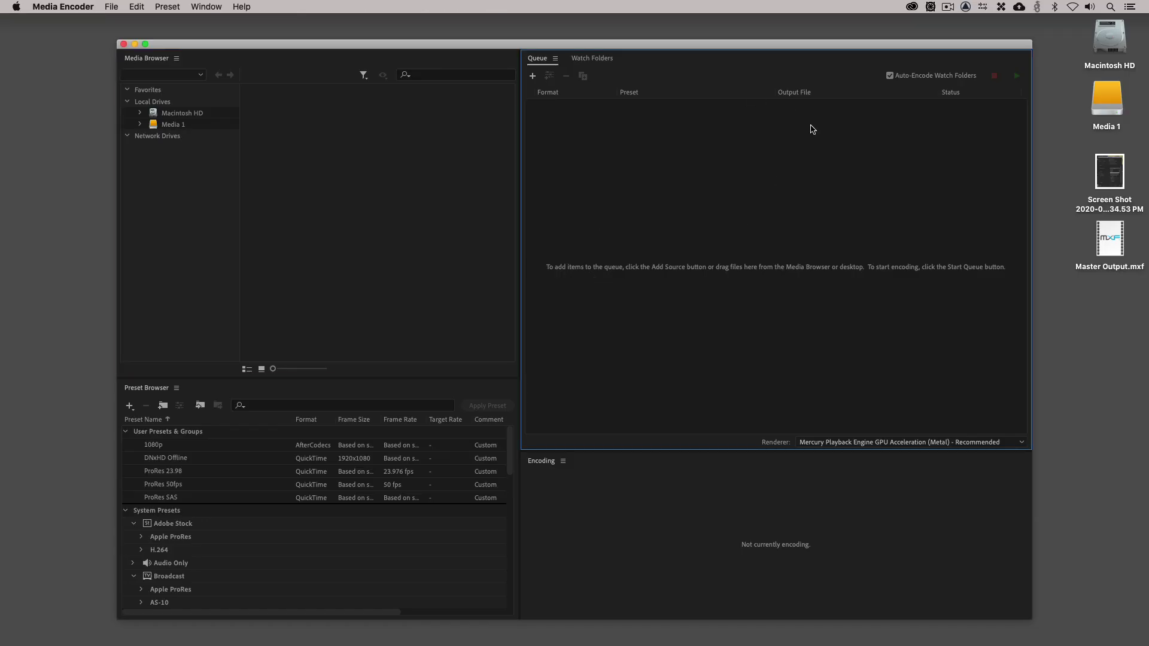
Step: Hide Media Encoder, move 51.wav beside Master Output.mxf, and Clean Up the desktop icons
key(super+h)
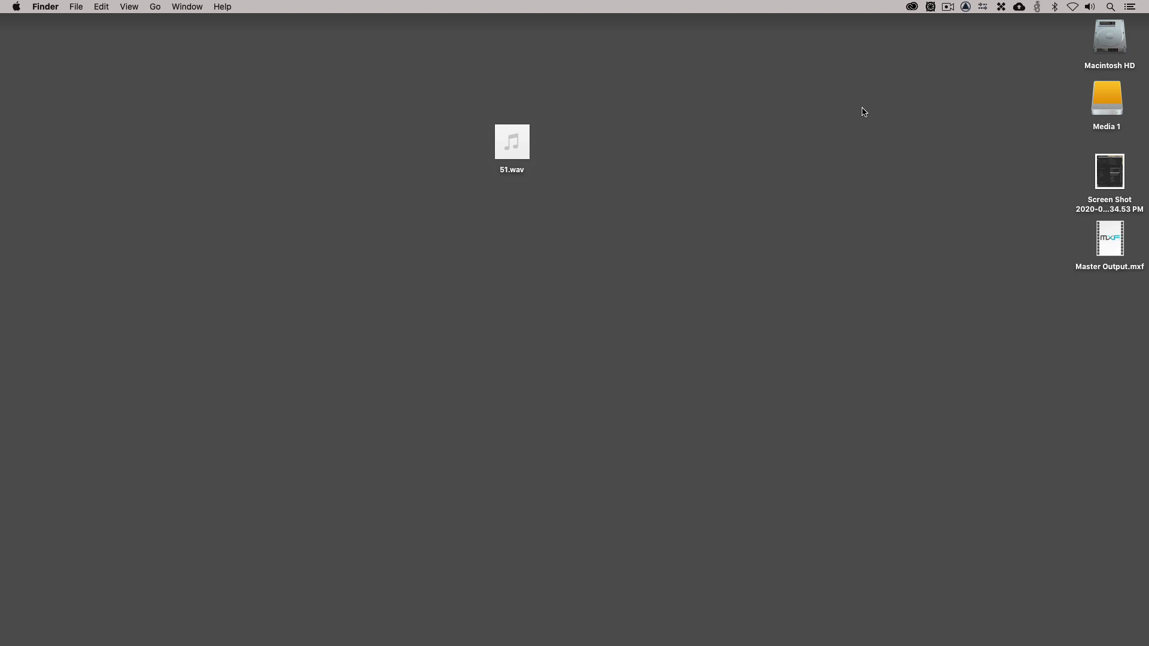
drag(526, 153, 1100, 310)
right_click(964, 255)
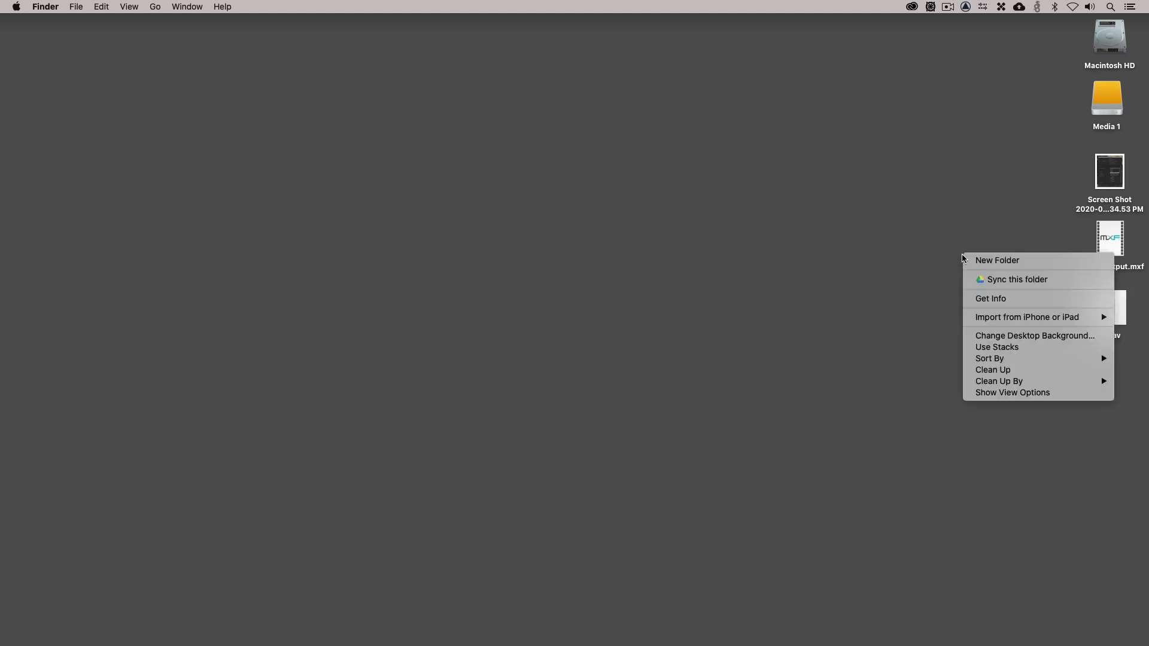
click(1010, 371)
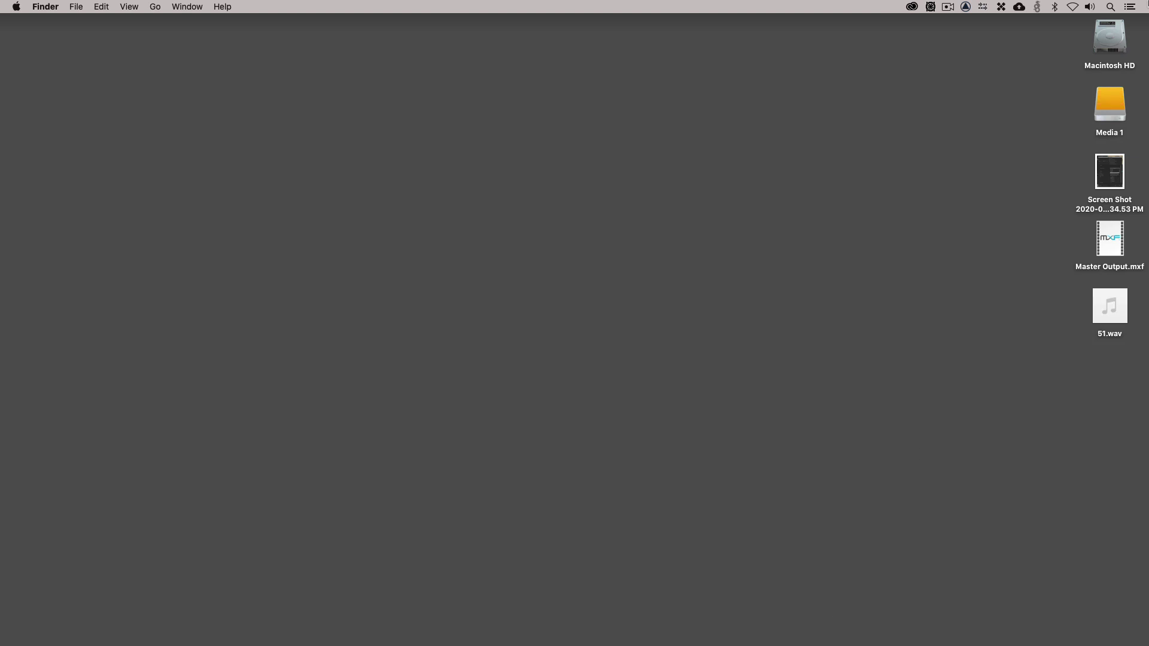
Step: Open Master Output.mxf with Adobe Audition 2020, enabling All Applications in the Open With chooser
right_click(1105, 237)
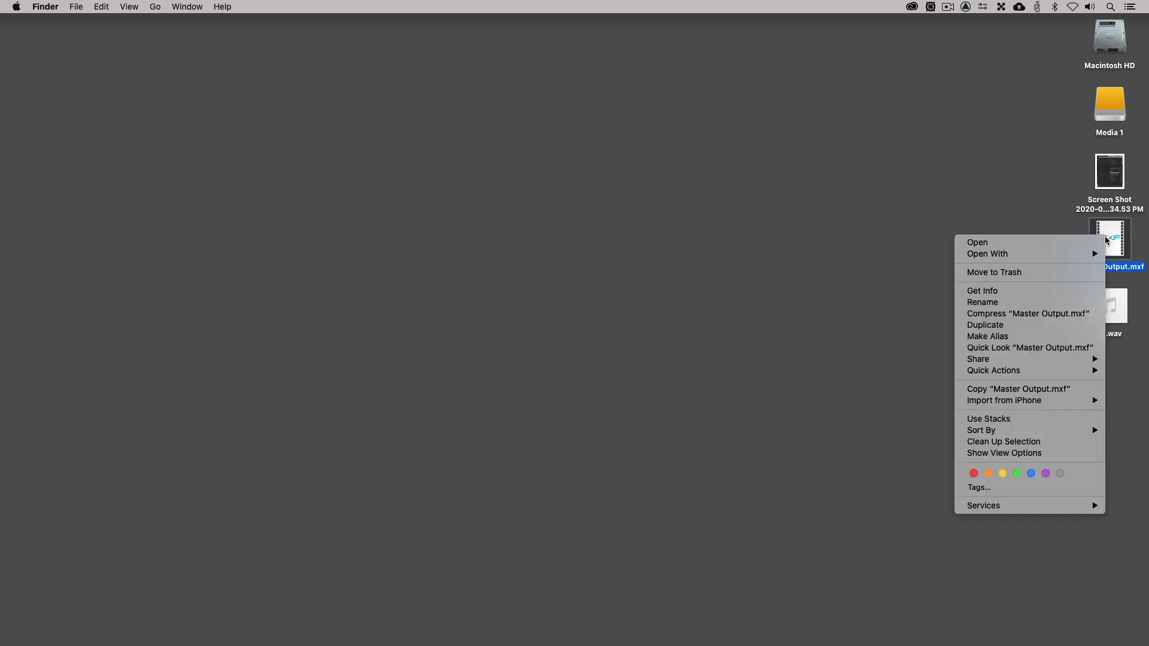
mouse_move(1036, 256)
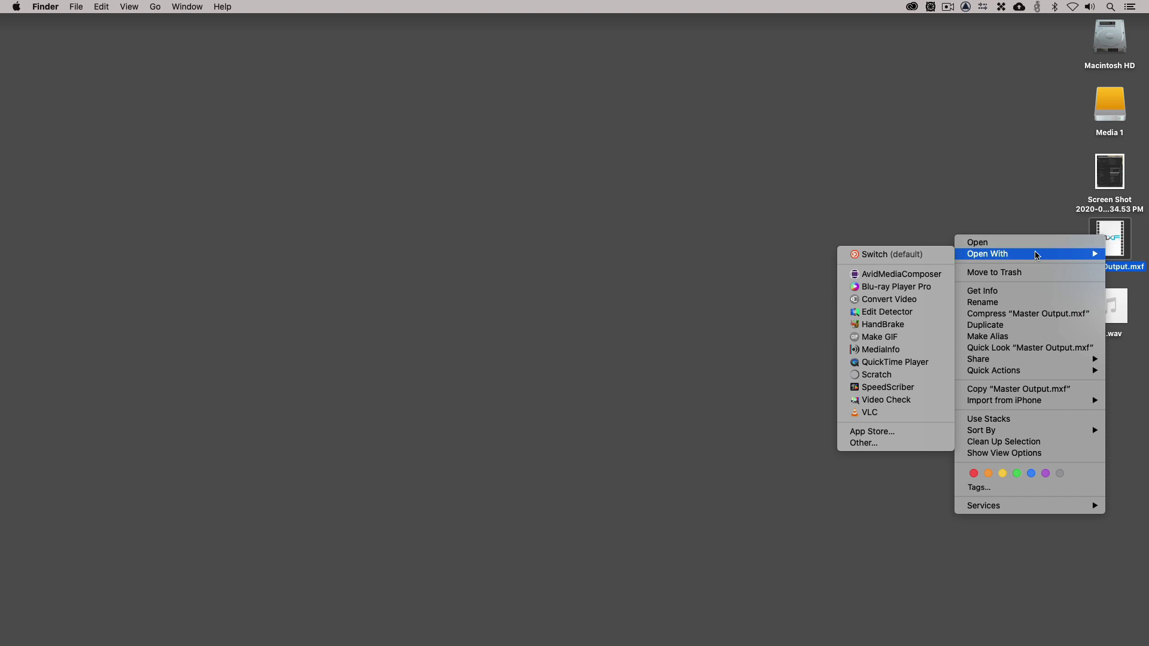
click(864, 444)
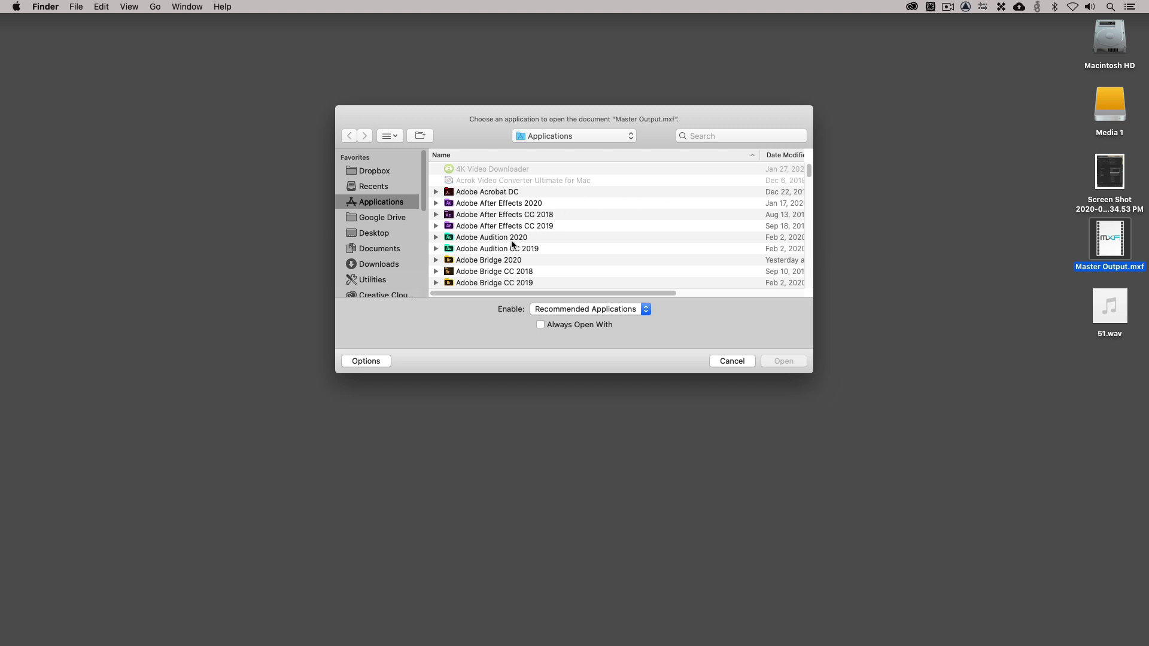
double_click(504, 238)
click(563, 309)
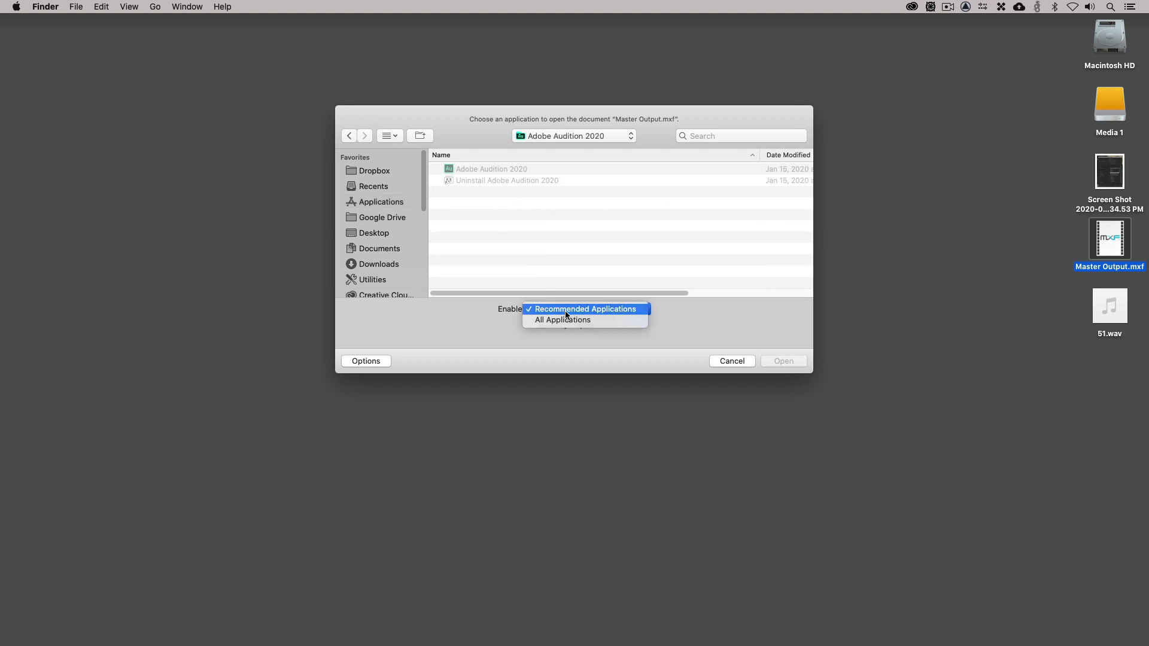
click(561, 318)
click(496, 168)
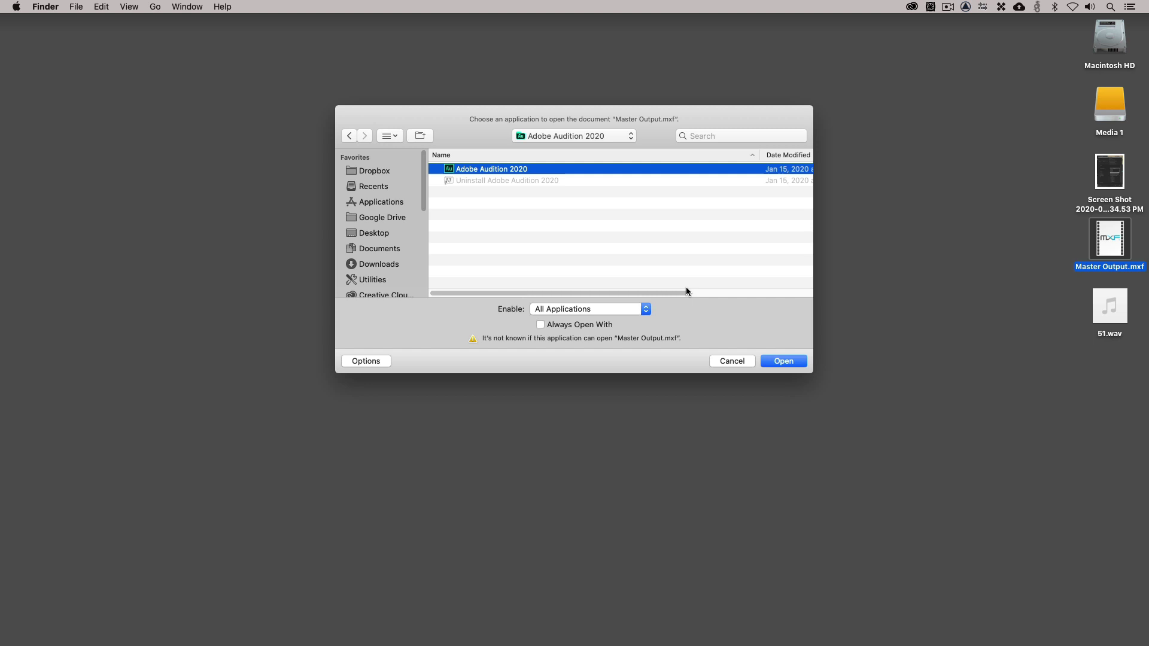
click(770, 361)
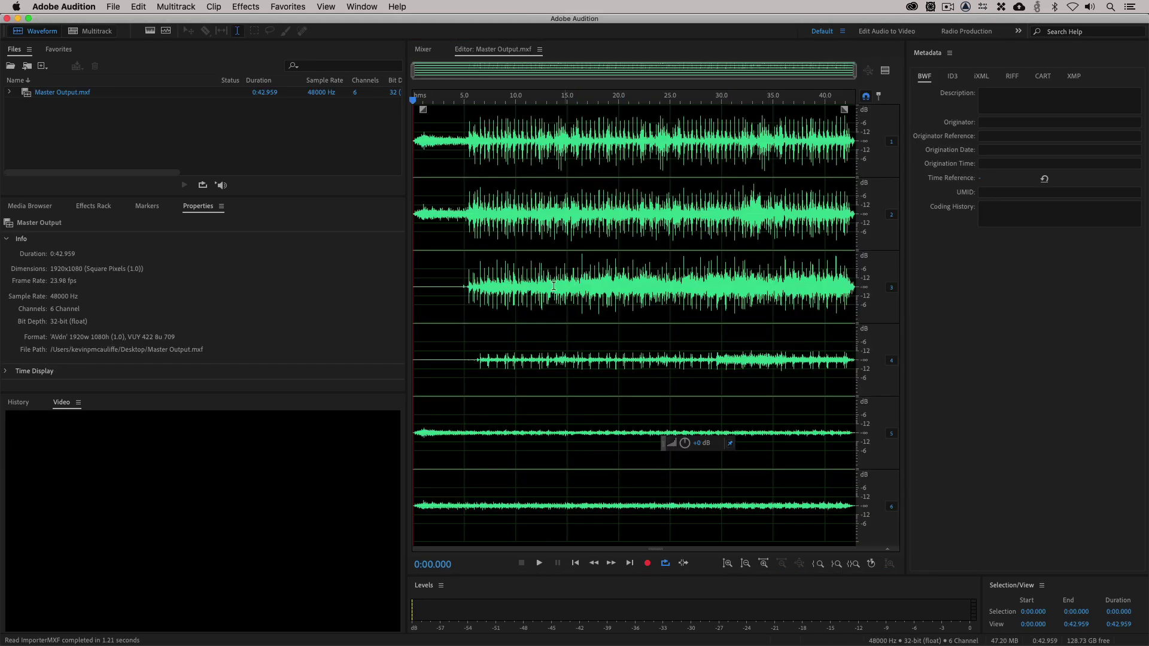
Step: Play back Master Output.mxf from about 12 seconds, then stop
click(541, 295)
key(space)
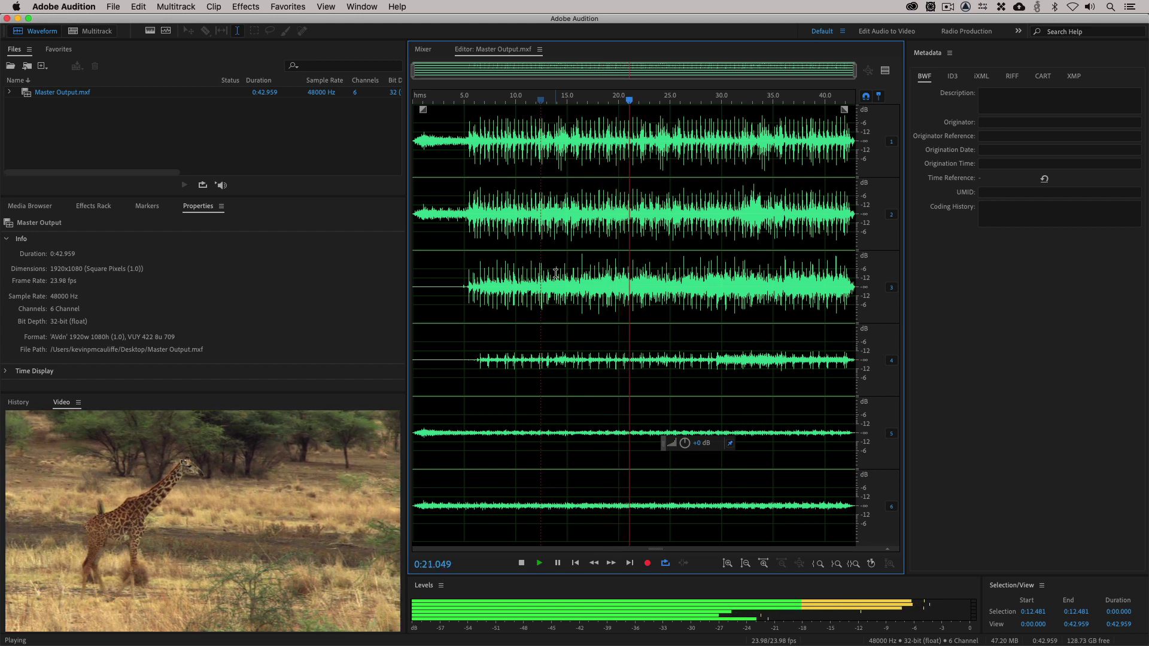
key(space)
Step: Close the file, quit Adobe Audition, and clear the desktop selection
key(super+w)
key(super+q)
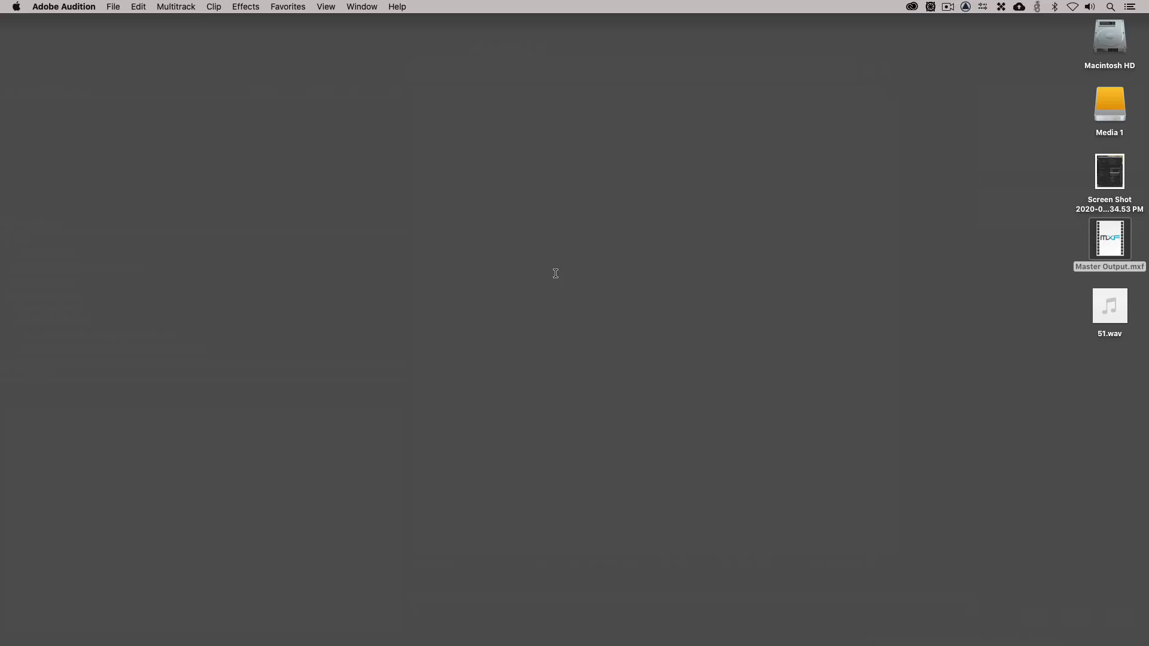
click(721, 217)
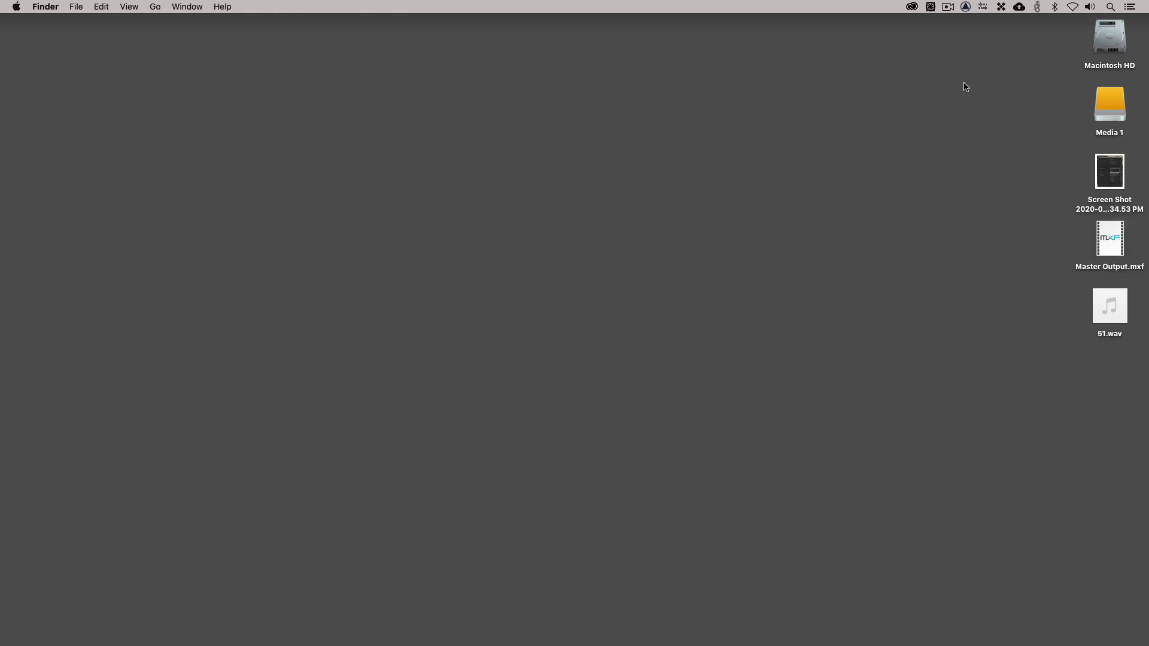
Step: Back in Media Composer, select all timeline segments, park at 01:00:20:12 on the giraffe, and show the Effect Palette
key(super+Tab)
key(super+Tab)
key(super+Tab)
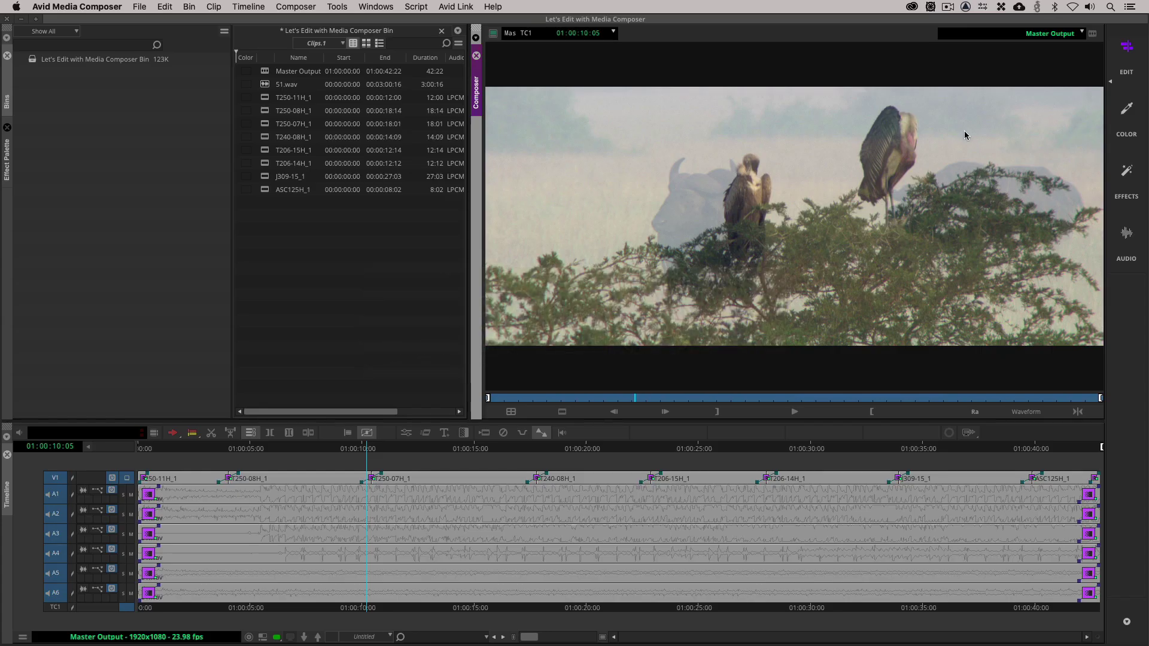
click(574, 490)
key(super+a)
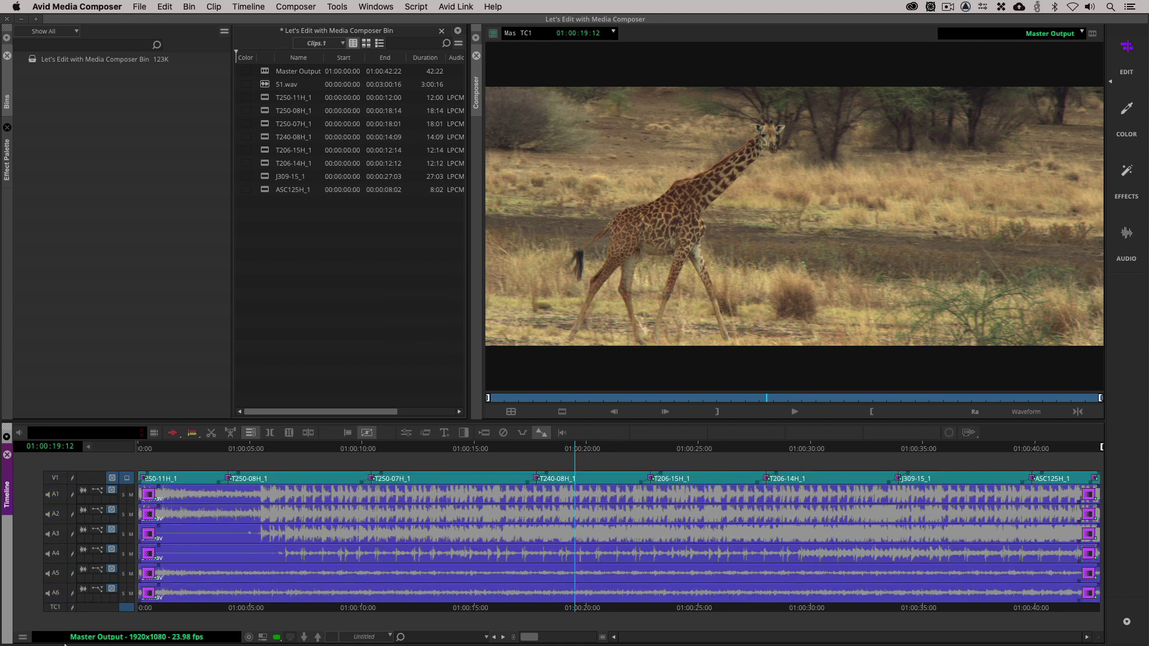
drag(596, 491, 597, 490)
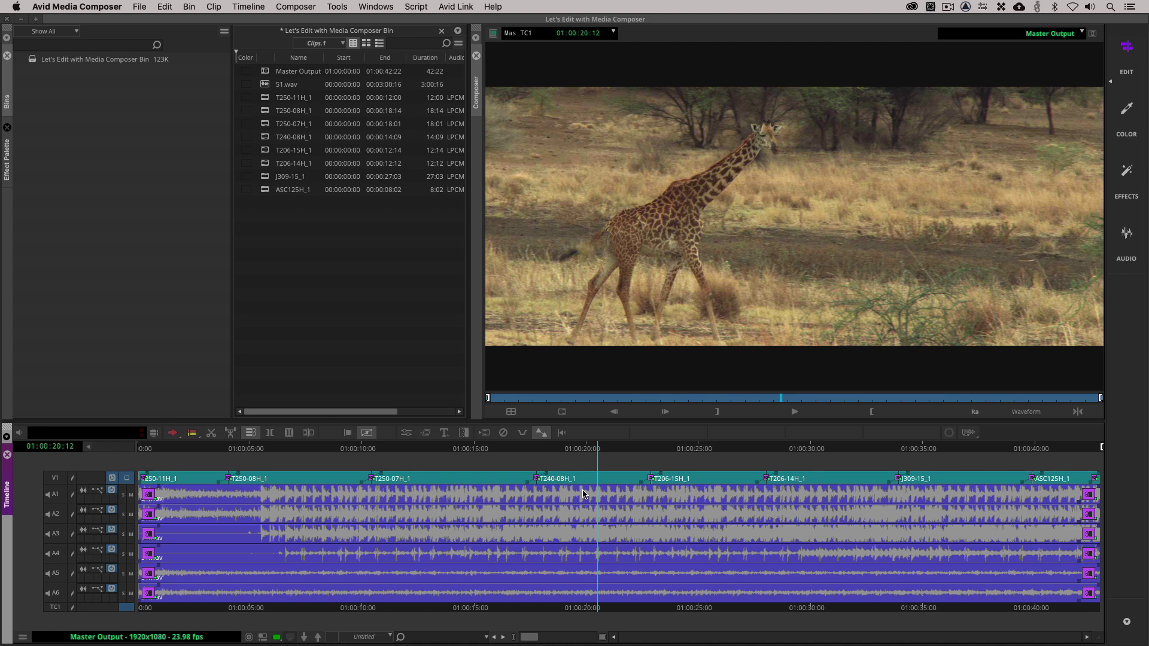
key(super+8)
Step: Search the palette for 'Flop', apply it to giraffe clip T240-08H_1, then return to 01:00:16:14
click(67, 48)
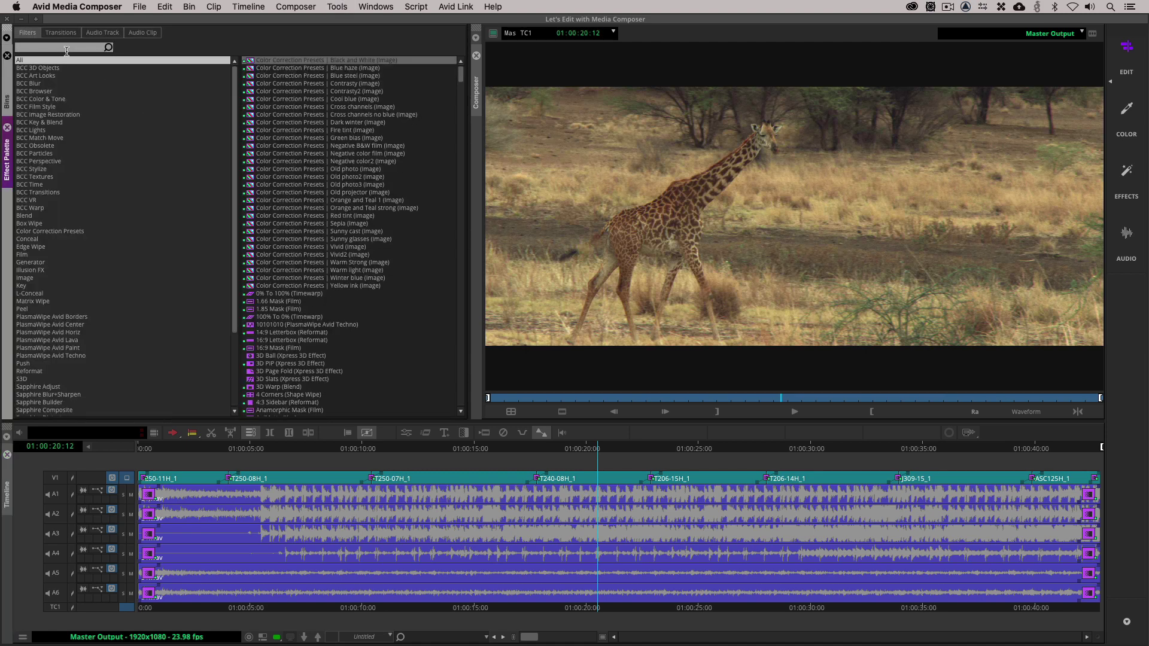
text(Flop)
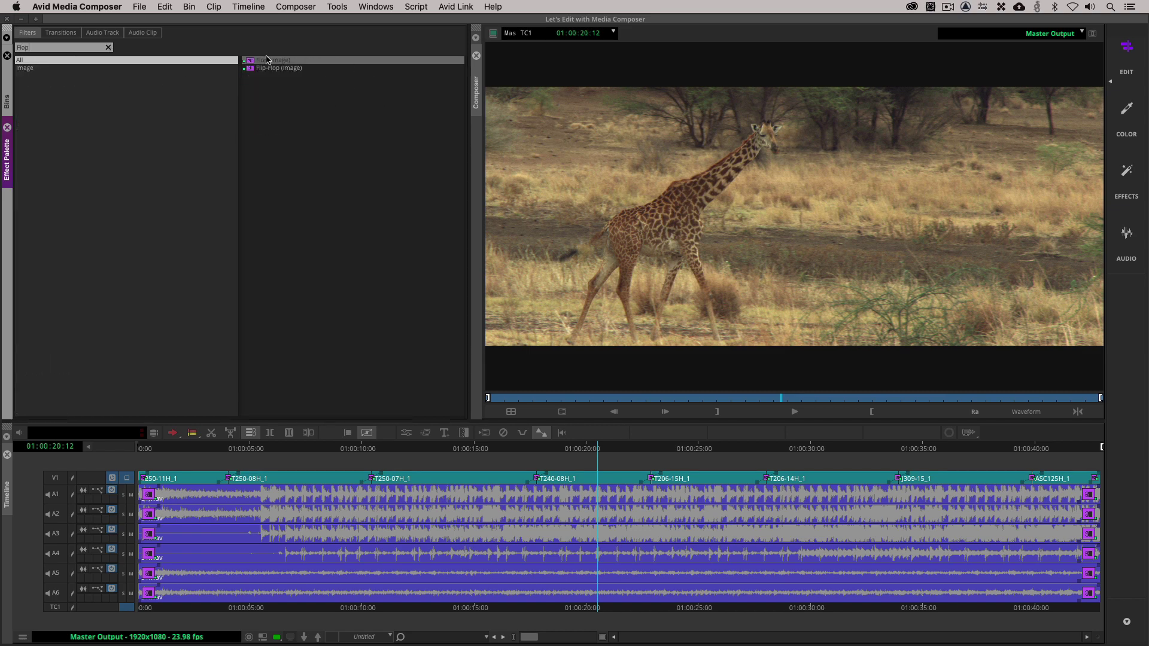
drag(267, 59, 582, 479)
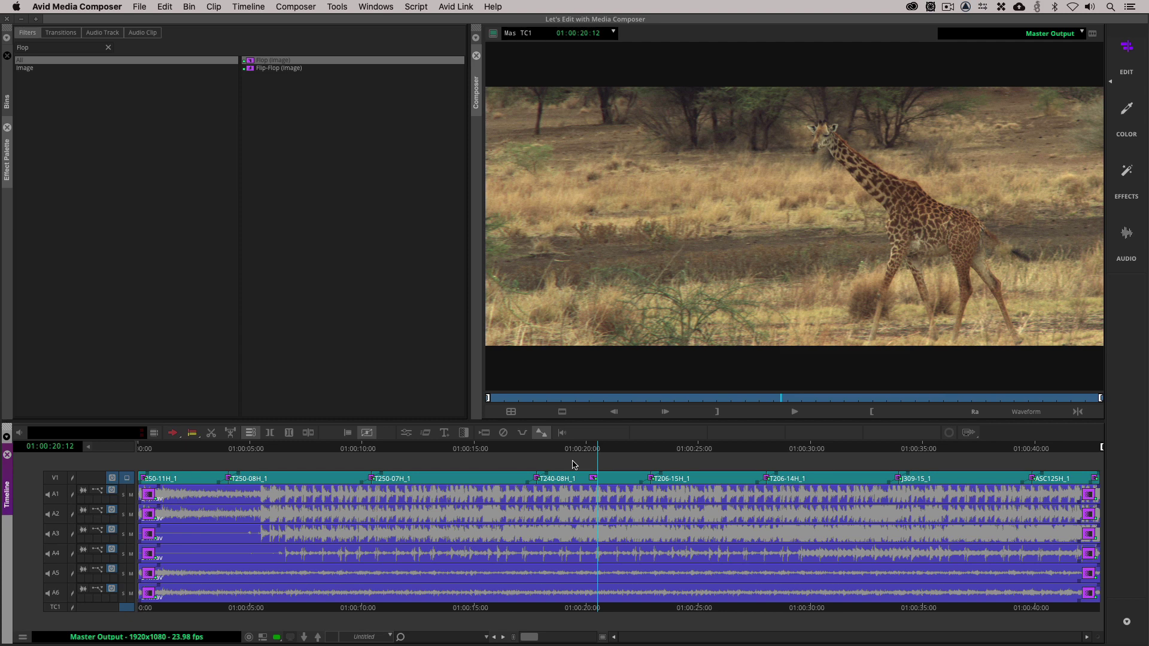
click(509, 486)
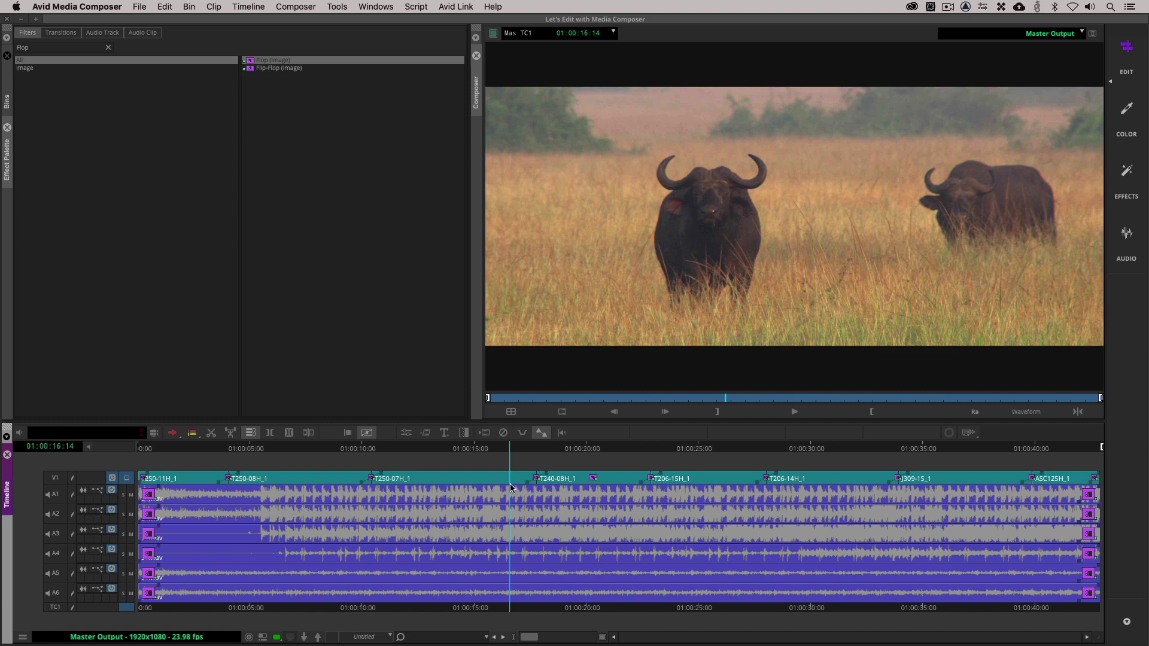
Step: Enable V1 and set marks at 01:00:16:14 and about 01:00:24 around the giraffe shot
click(55, 479)
key(o)
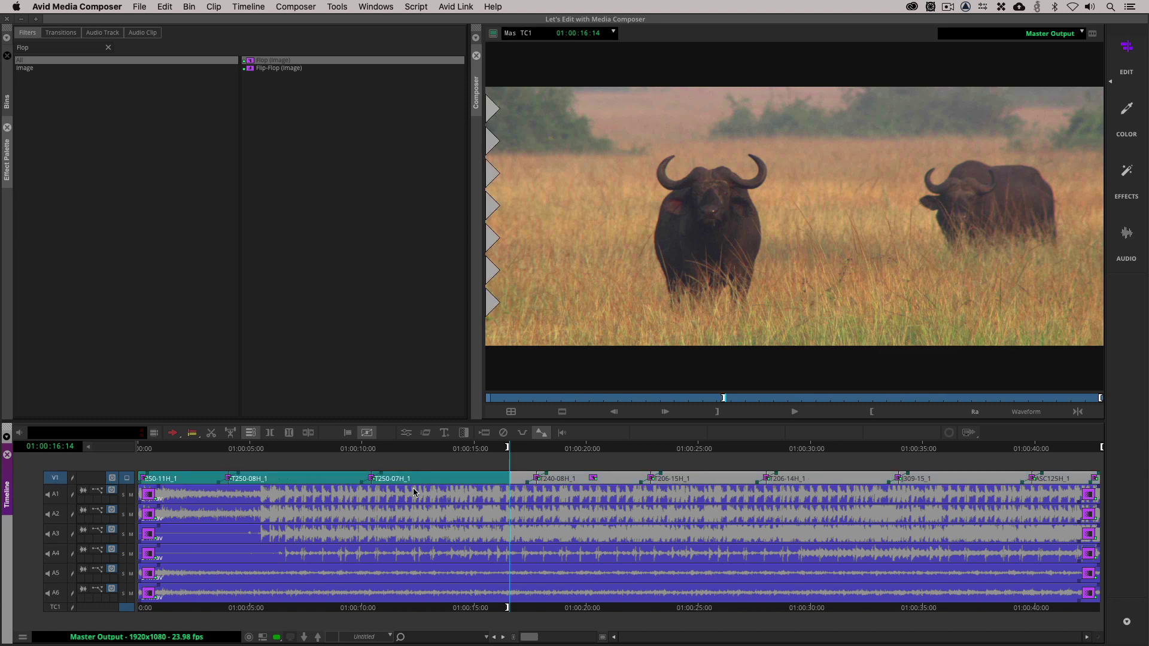
click(682, 481)
key(i)
click(579, 481)
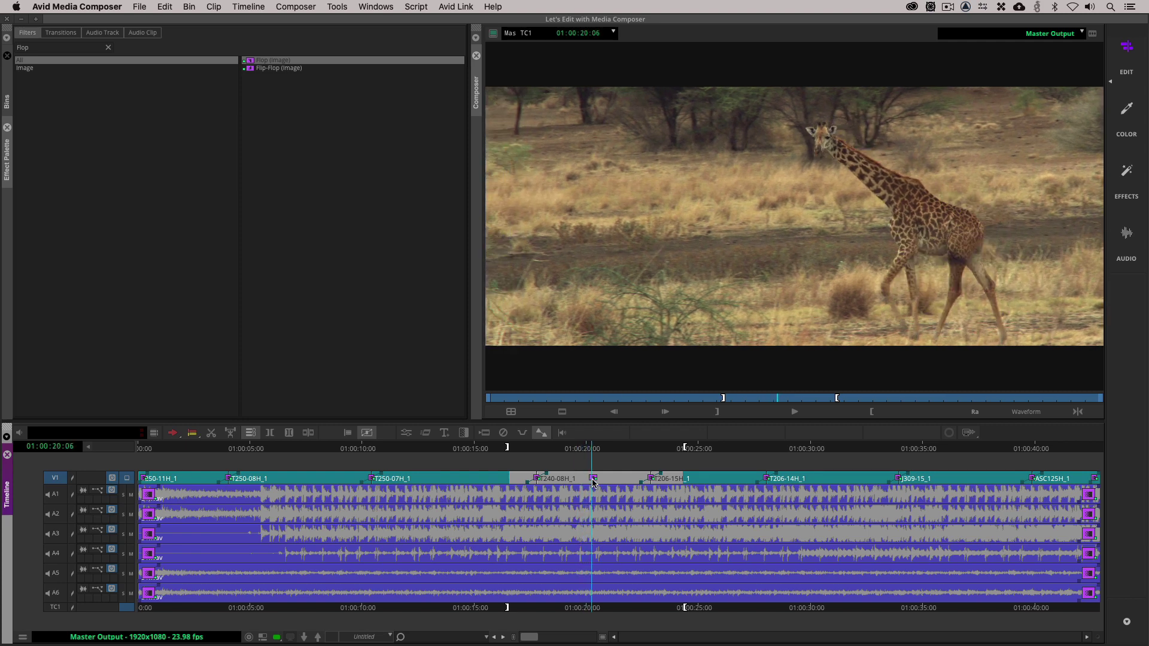
key(w)
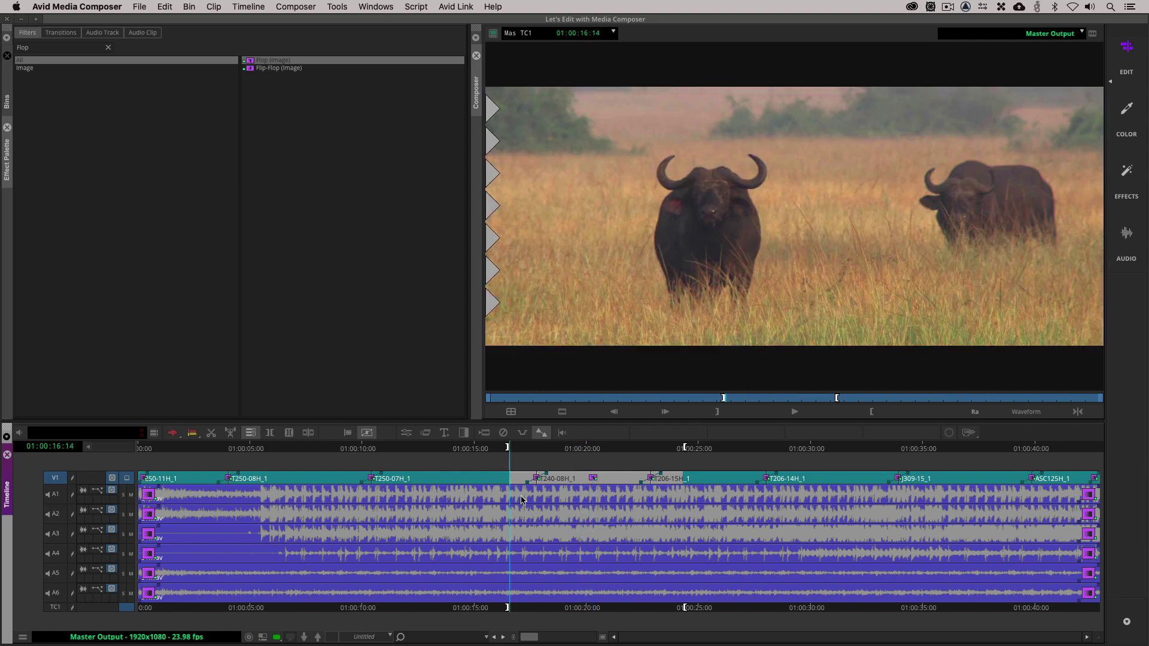
Step: Insert Edit Export into Master Output.mxf with Use Marks on and inactive audio tracks excluded
right_click(769, 294)
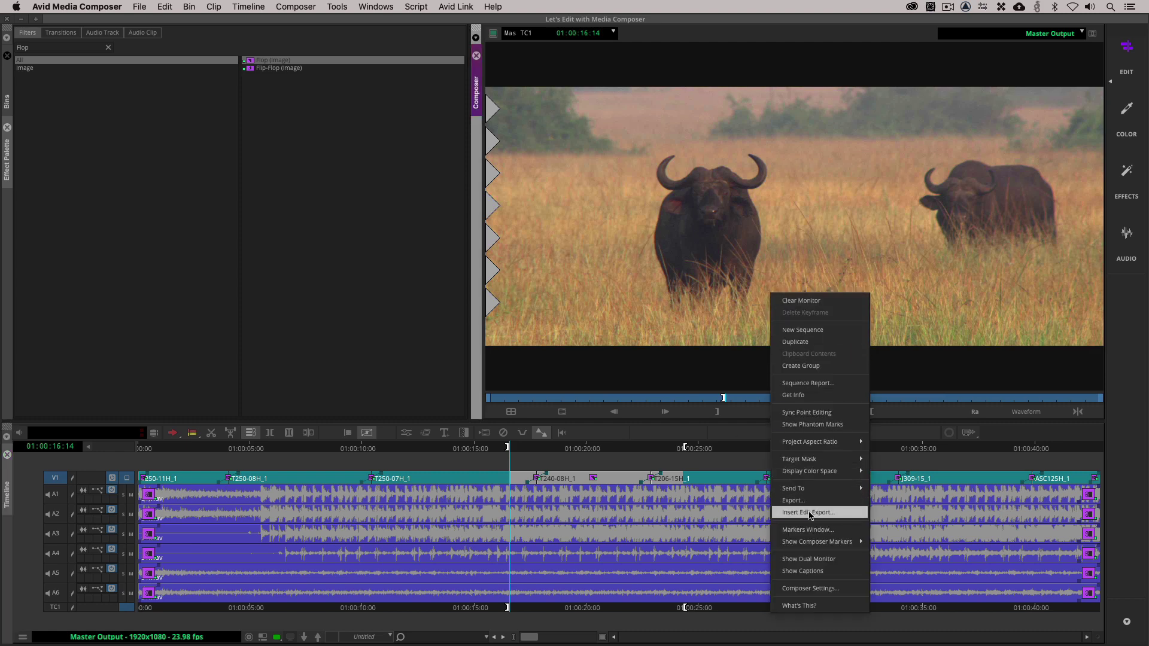
click(841, 513)
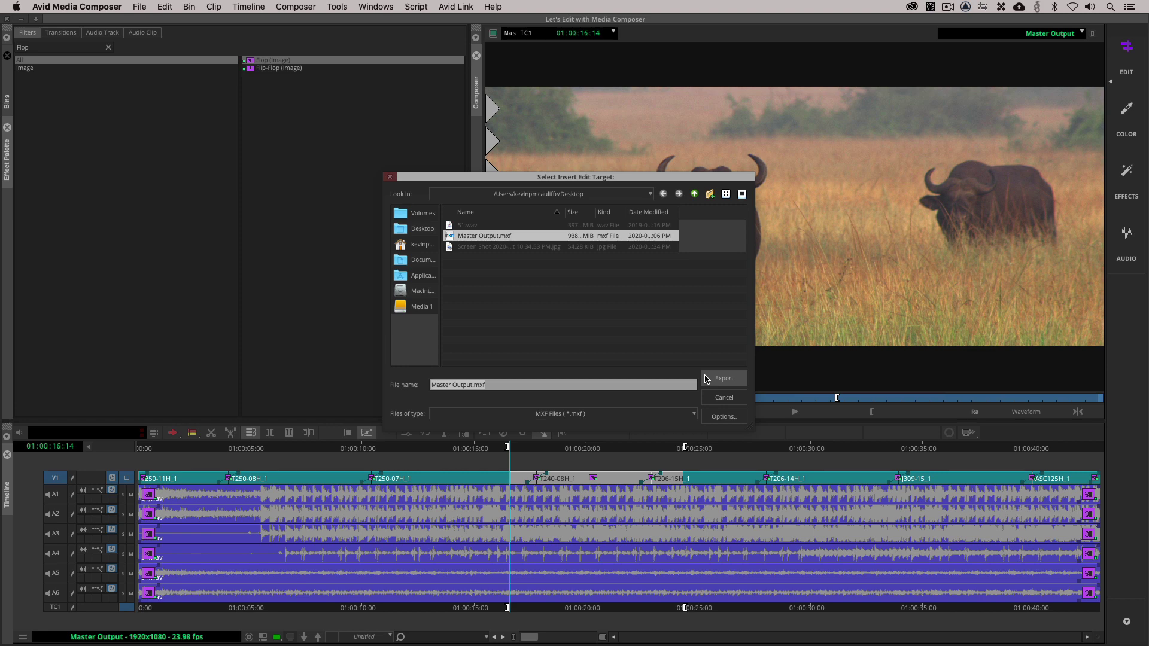
click(730, 418)
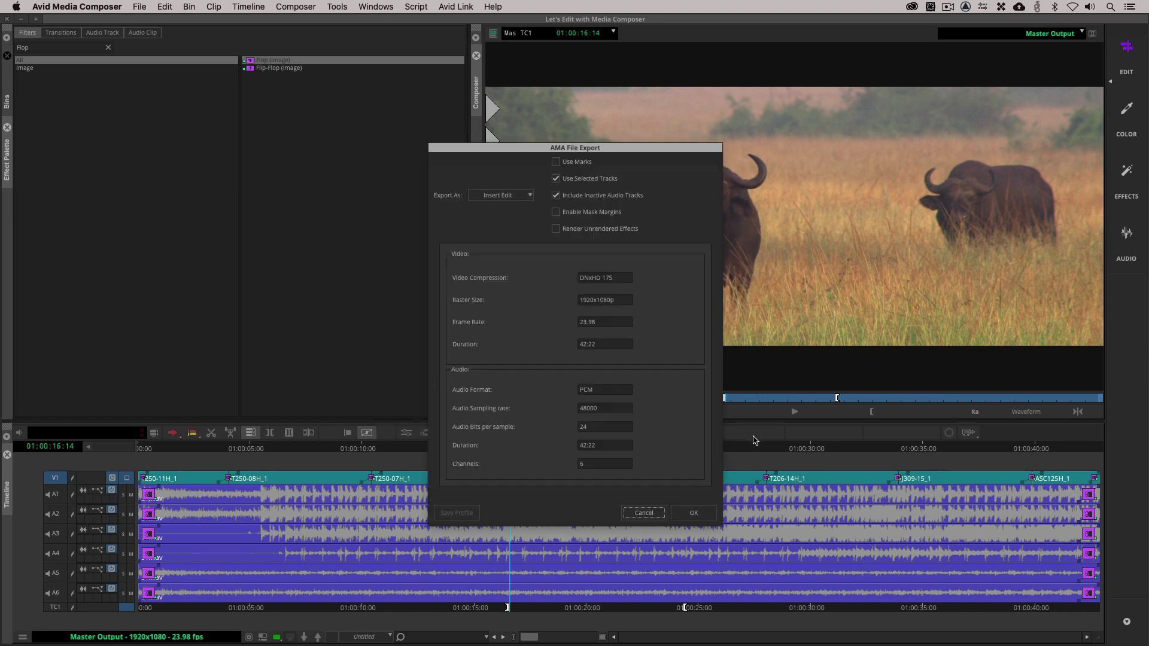
click(563, 163)
click(557, 196)
click(693, 514)
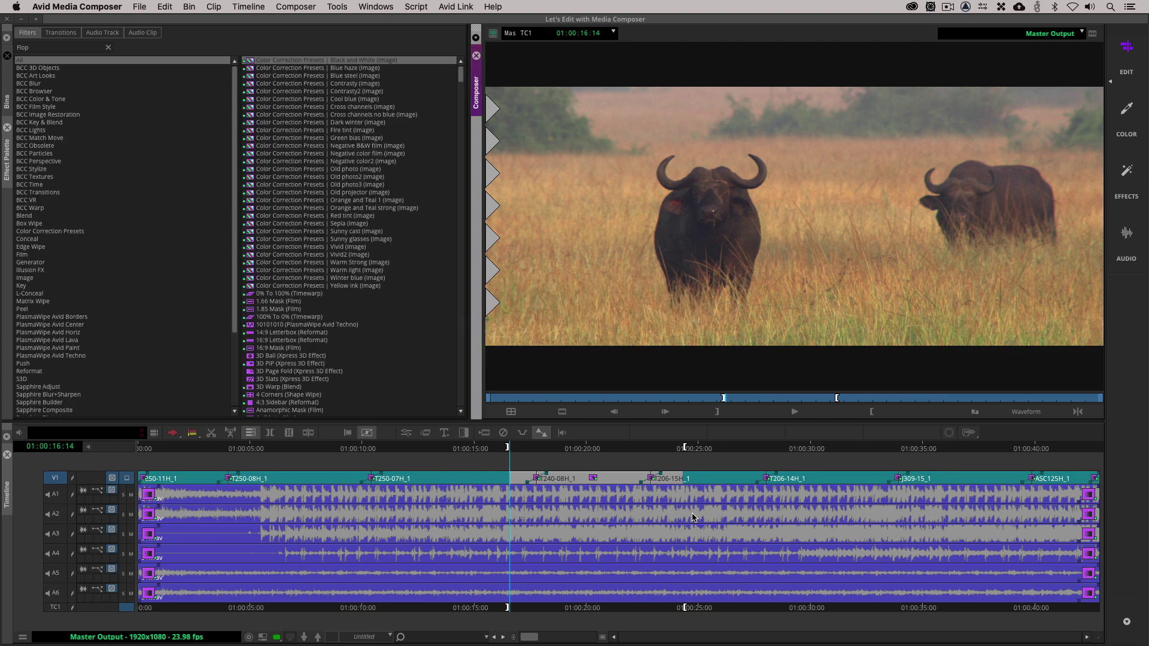
Step: Hide Avid and open Master Output.mxf in Adobe Audition 2020 via Open With, allowing All Applications
key(super+h)
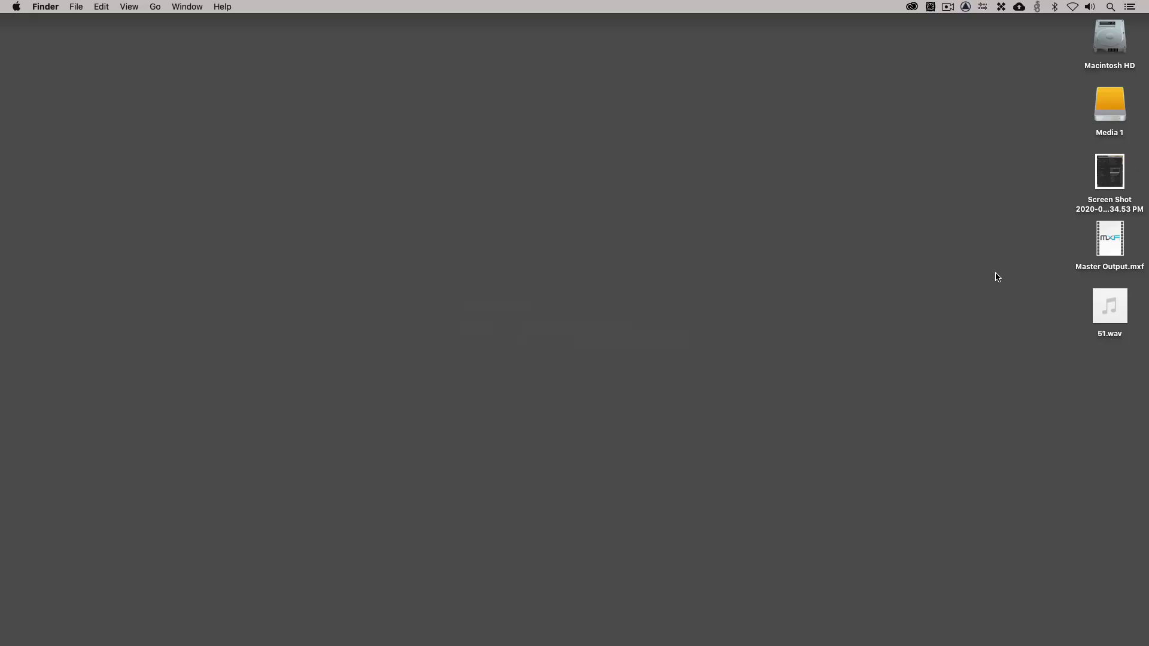
click(1106, 233)
right_click(1105, 232)
mouse_move(1040, 252)
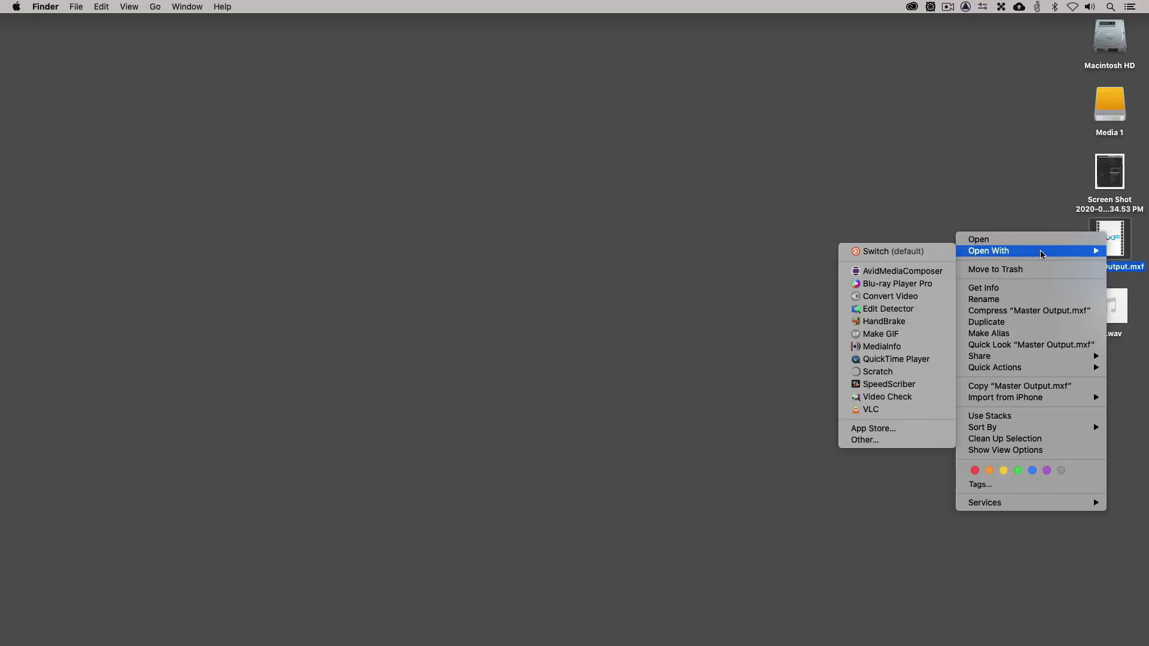
click(865, 440)
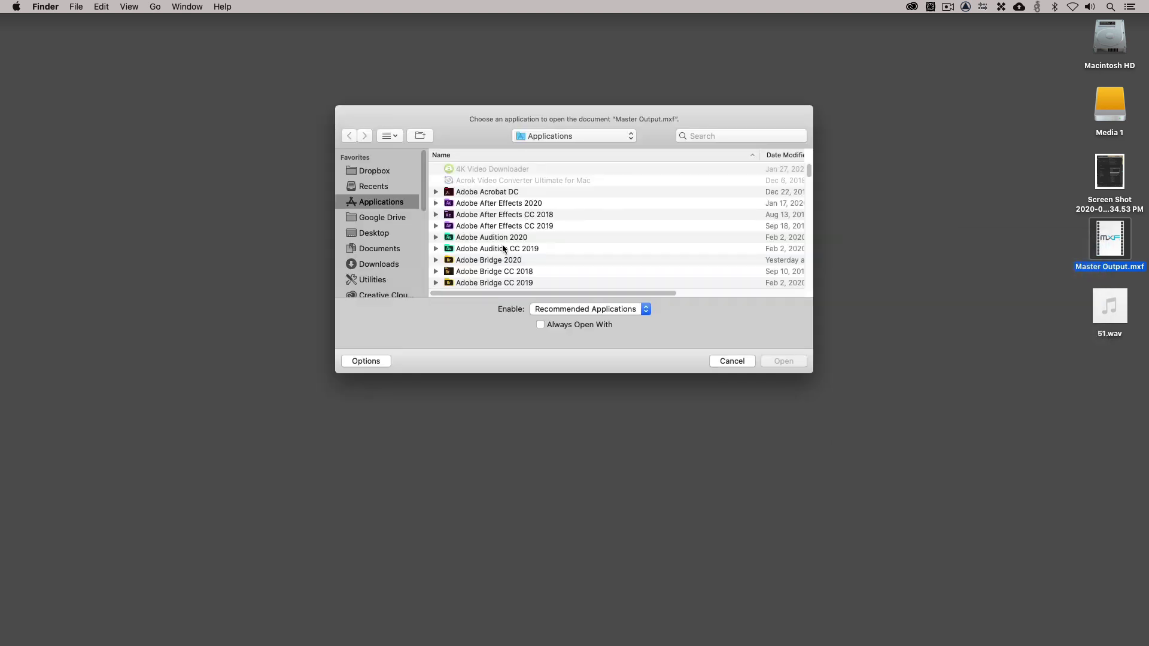
double_click(504, 237)
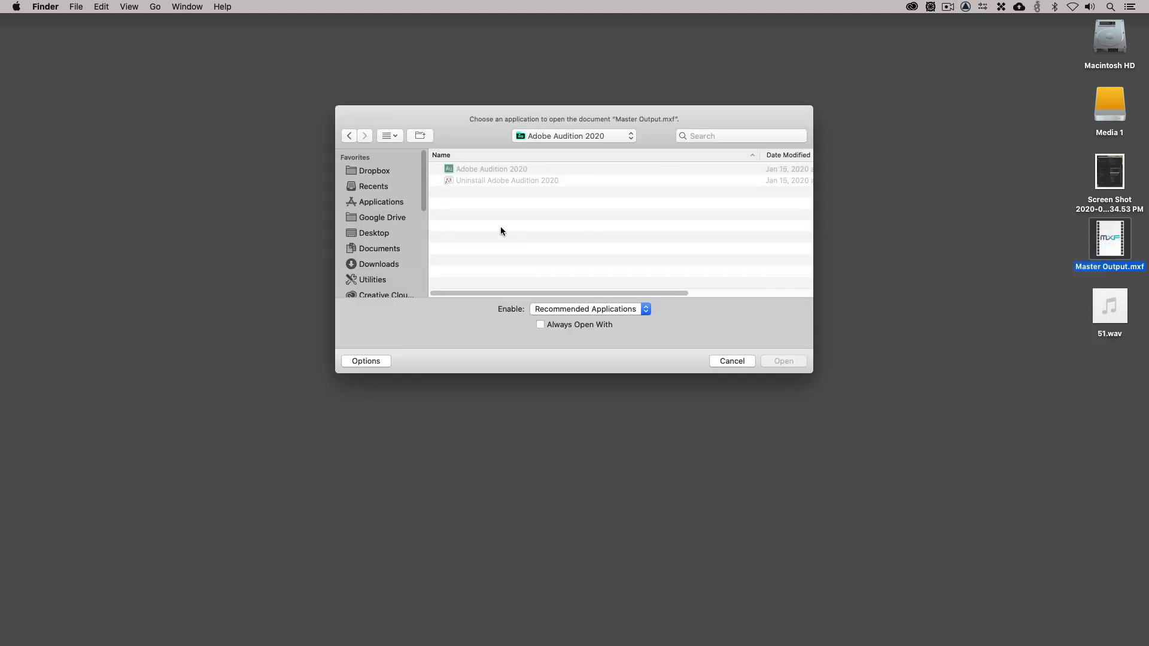
click(582, 308)
click(559, 318)
click(502, 171)
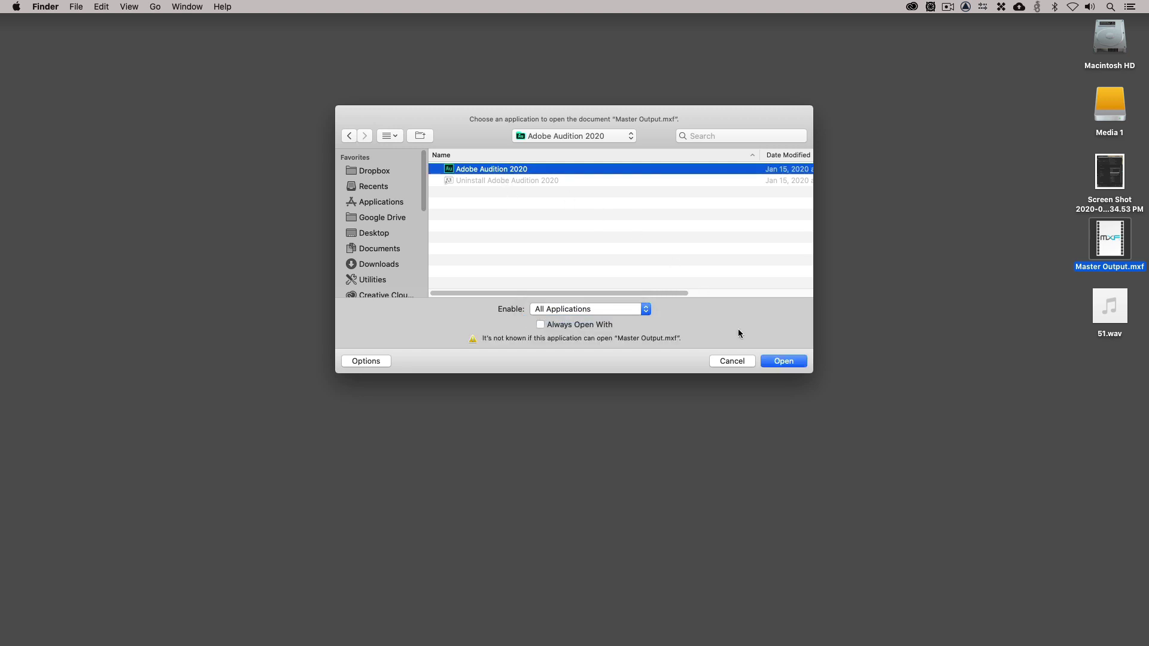
click(779, 362)
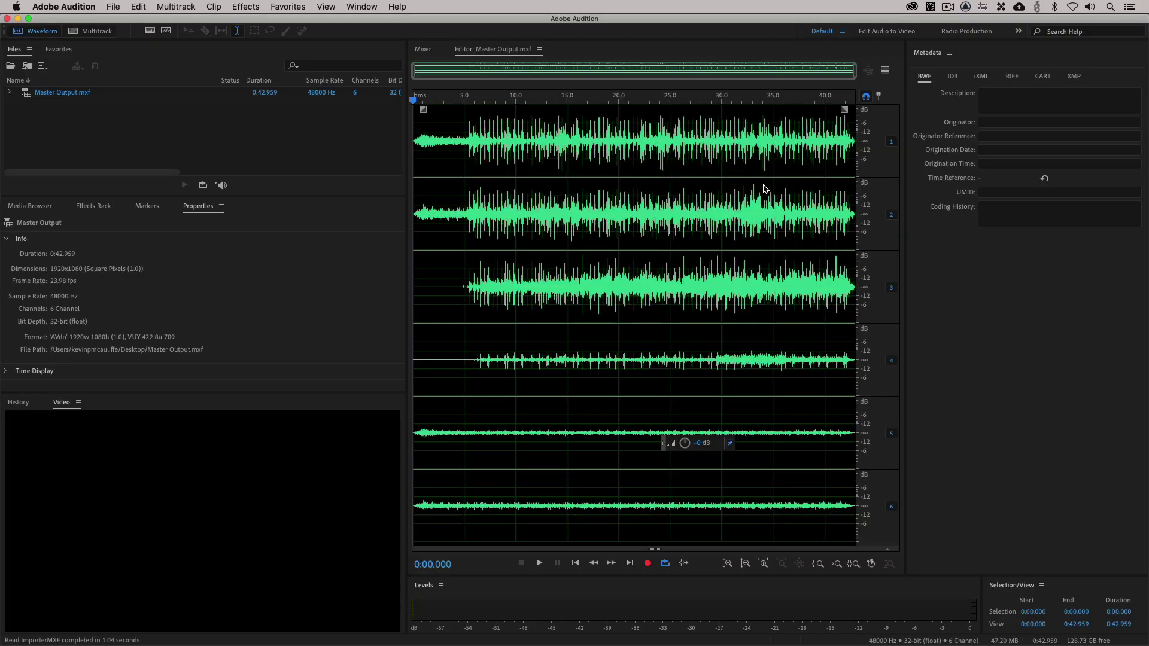
Step: Check the 0:20.000 frame, then play from about 18 seconds past the giraffe, stopping at 0:27.411
click(590, 173)
click(618, 173)
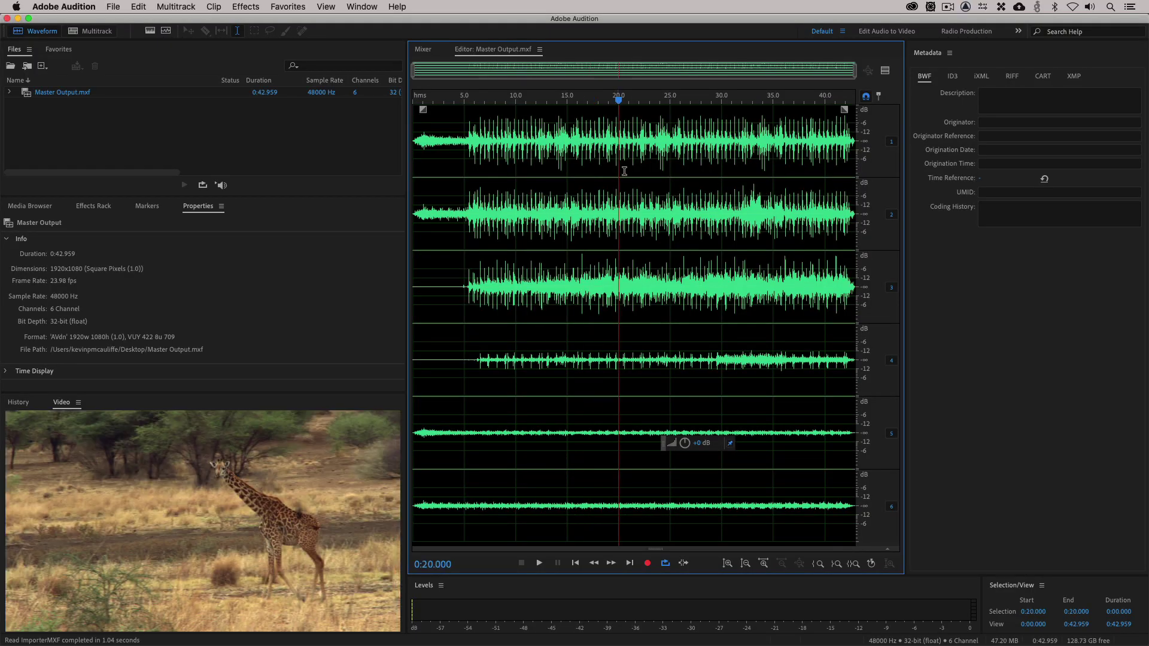
click(600, 177)
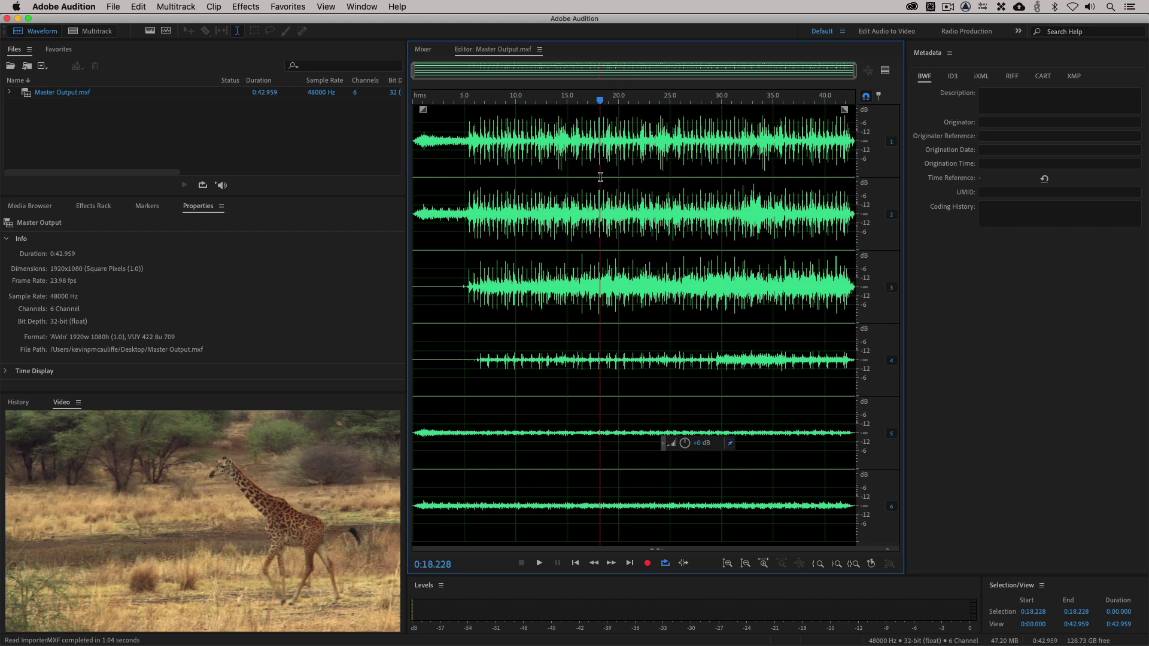
key(space)
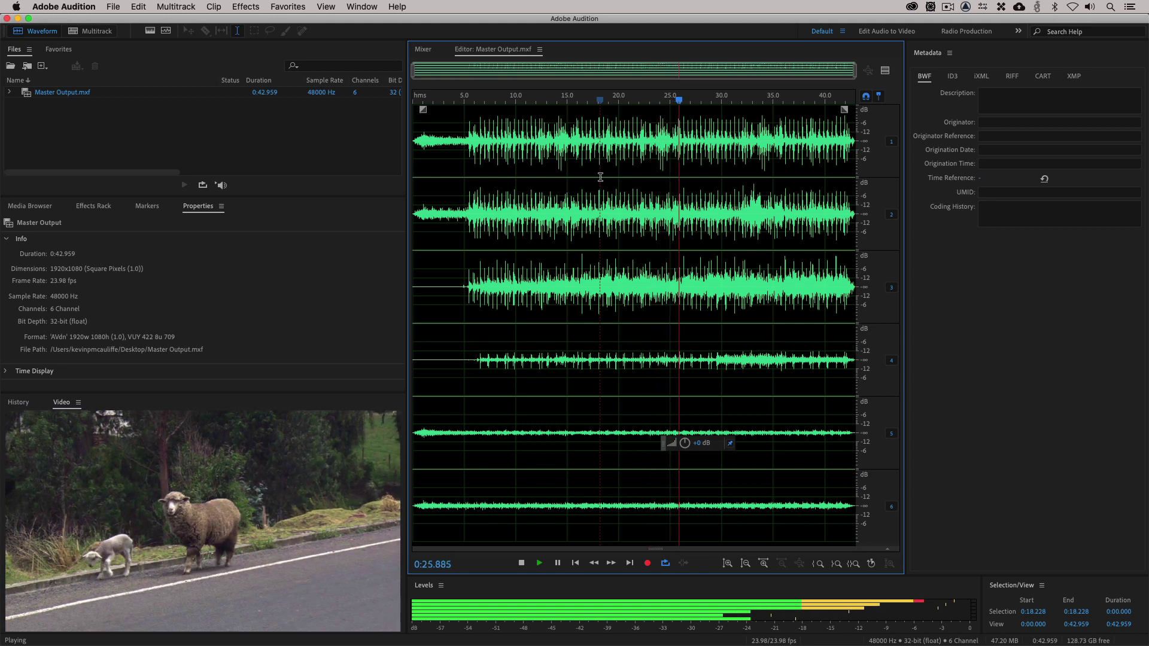
key(space)
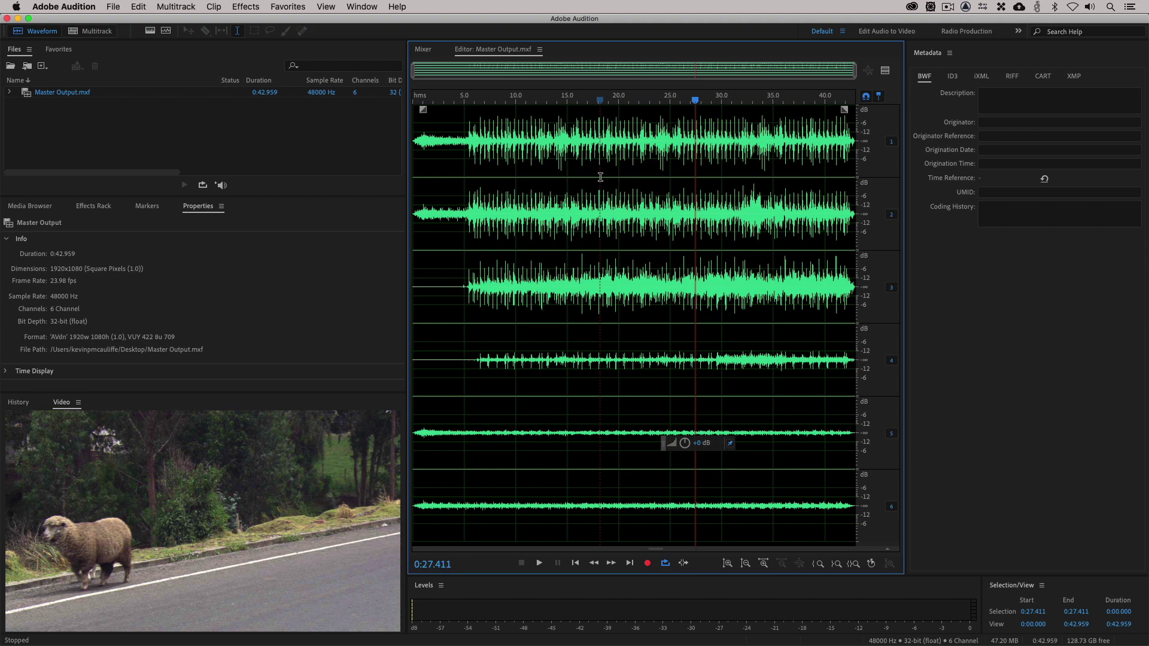
Step: Hide Audition, switch to Media Encoder, and add Master Output.mxf to the queue as an H.264 job
key(super+h)
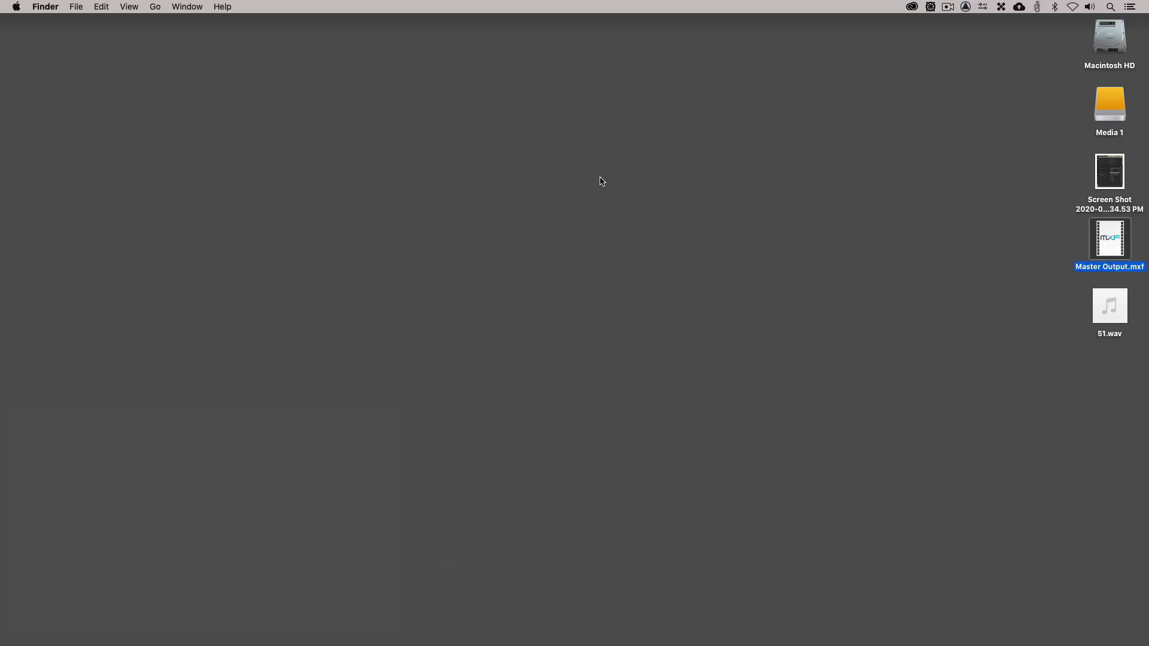
key(super+Tab)
key(super+Tab)
key(super+Tab)
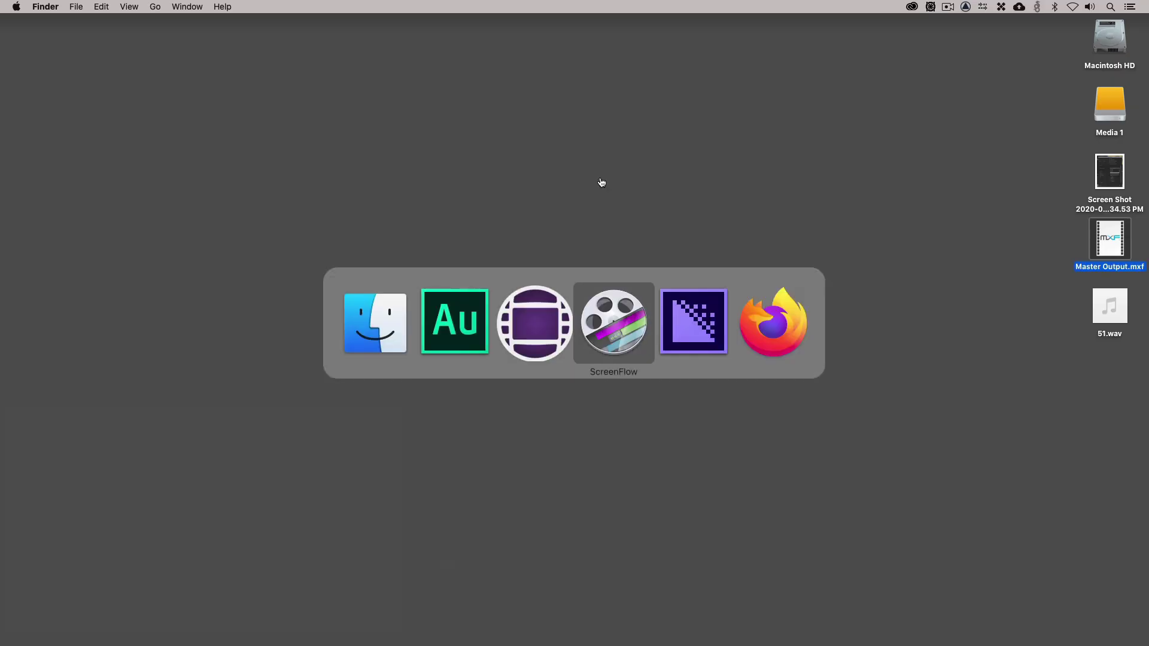
key(super+Tab)
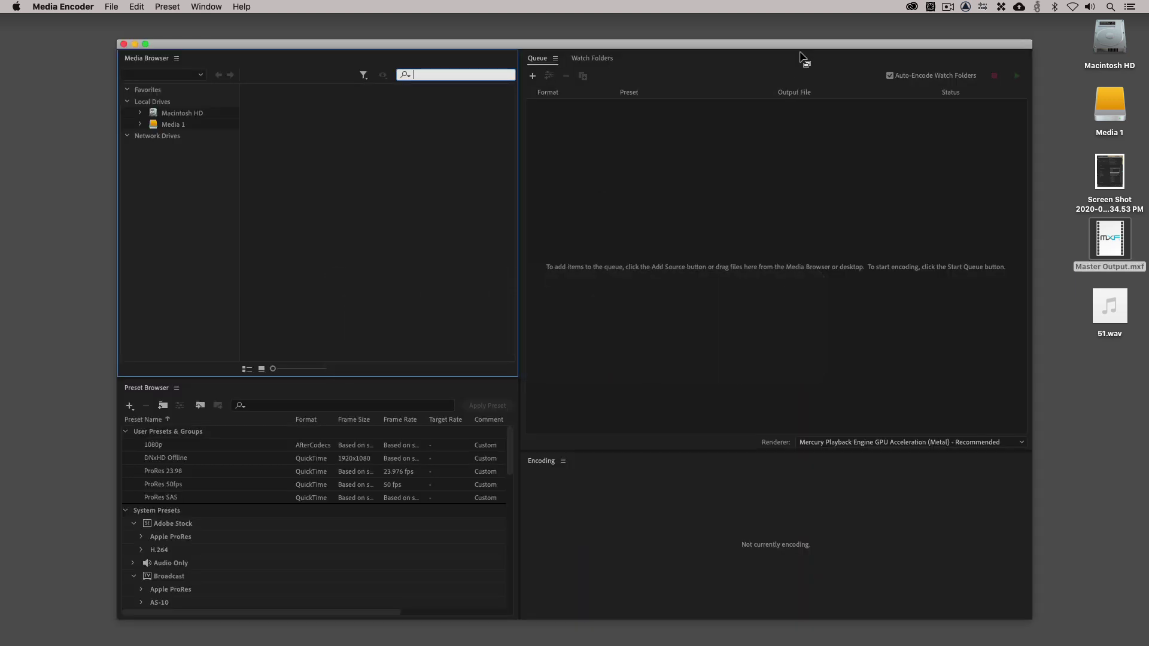
drag(1120, 245, 644, 159)
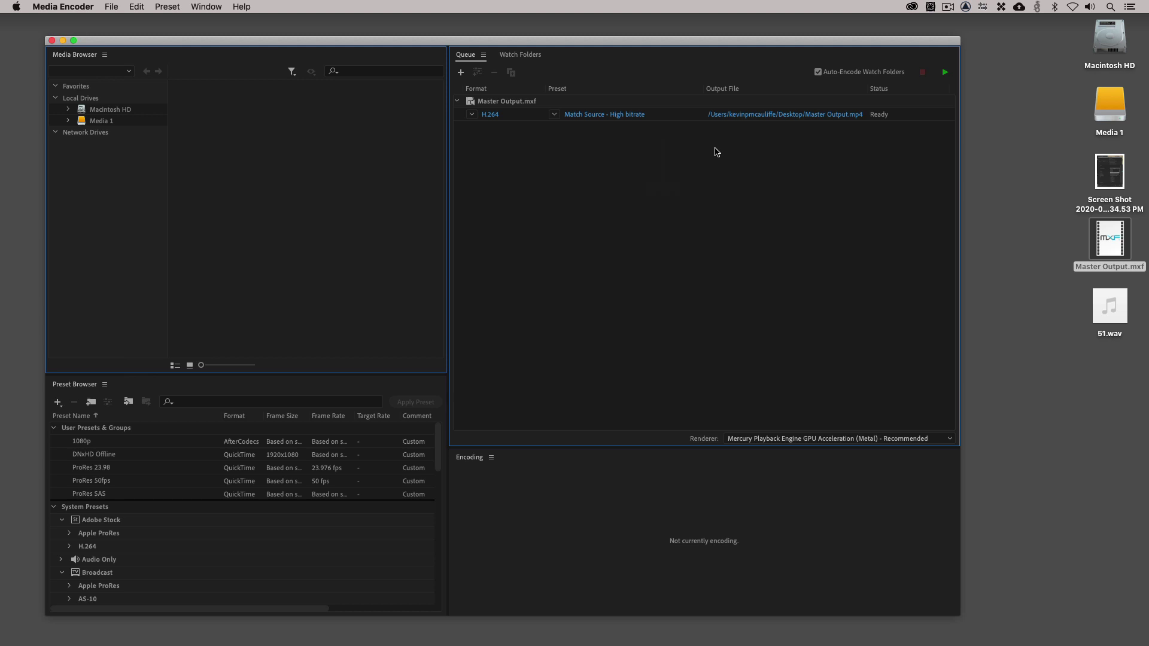
key(super+Tab)
Step: Switch to Firefox to view the AfterCodecs page on aescripts.com
key(super+Tab)
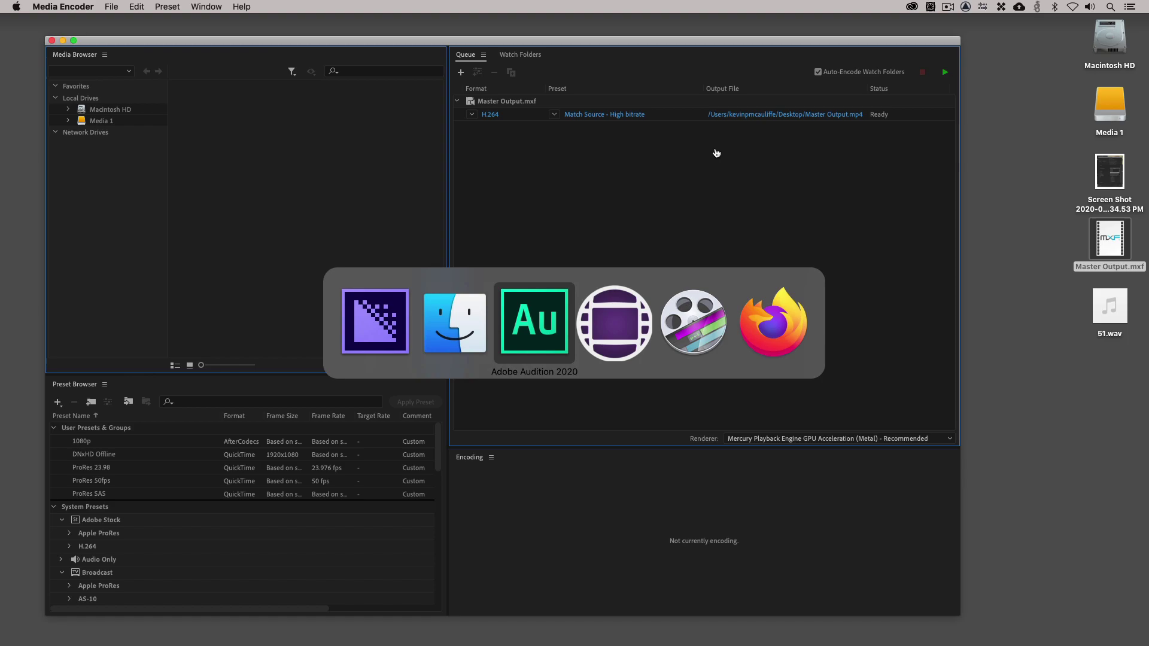
key(super+Tab)
key(super+Tab)
key(super+Tab)
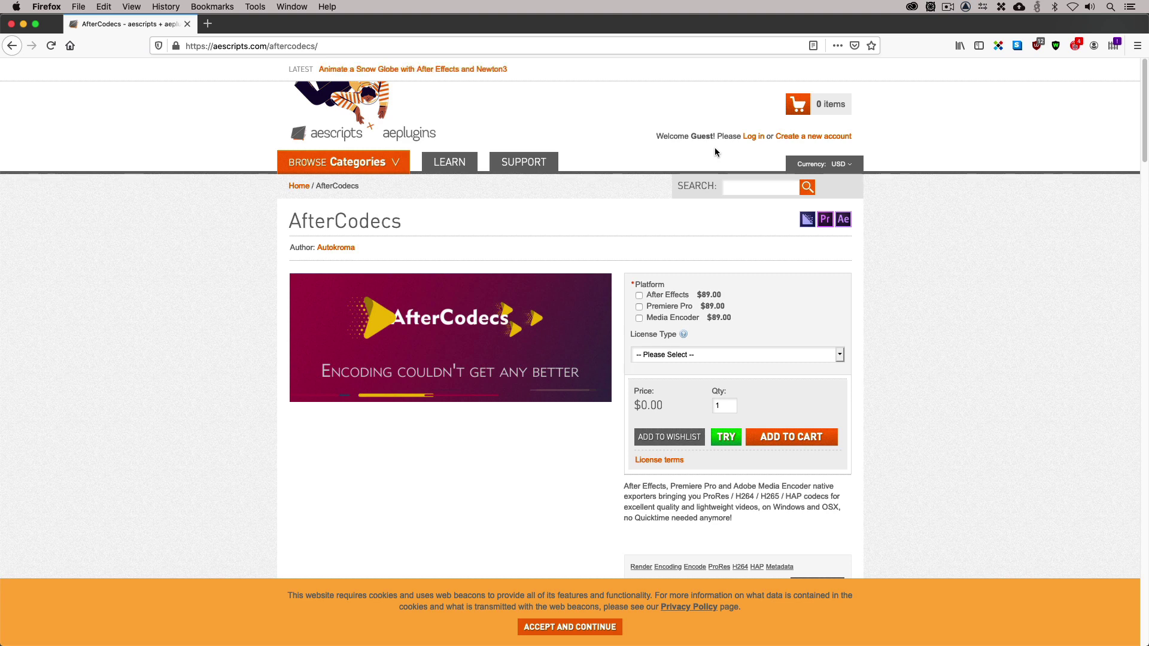
Step: Switch the queued job's export format to AfterCodecs with an MP4 output container
key(super+Tab)
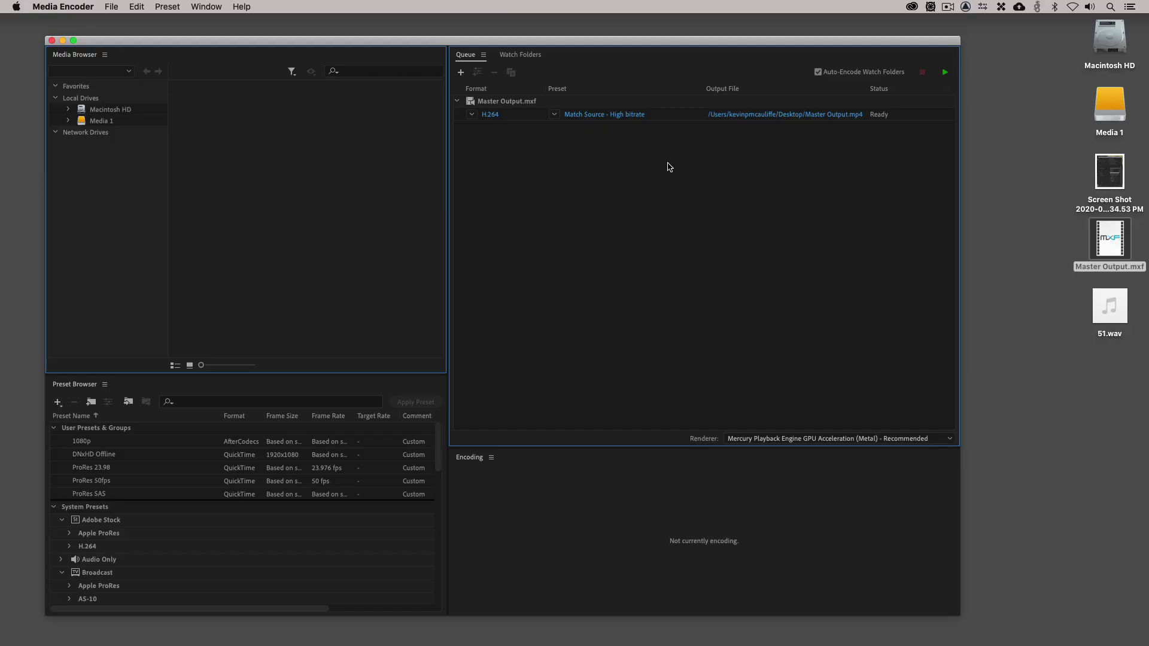
click(580, 116)
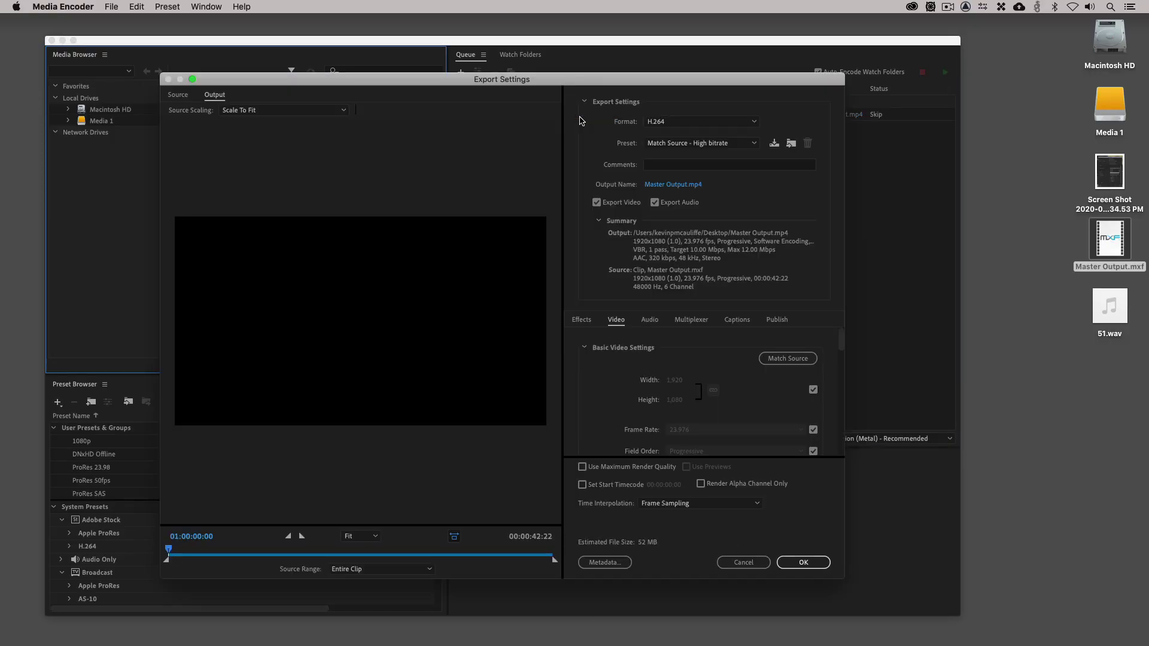
click(679, 121)
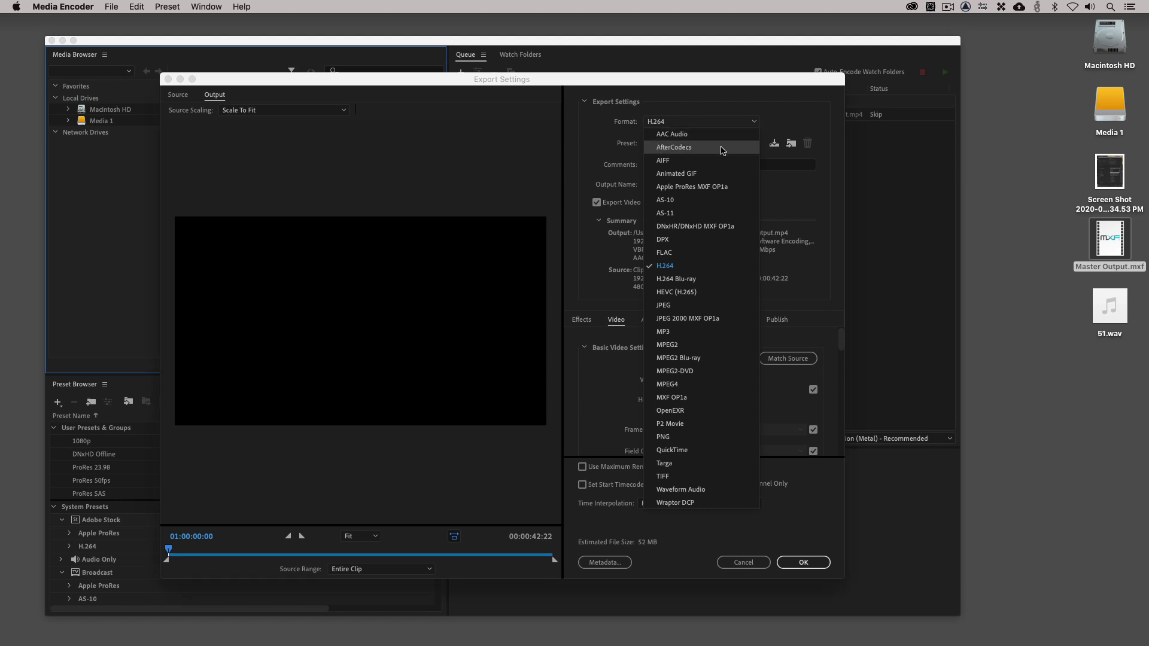
click(720, 148)
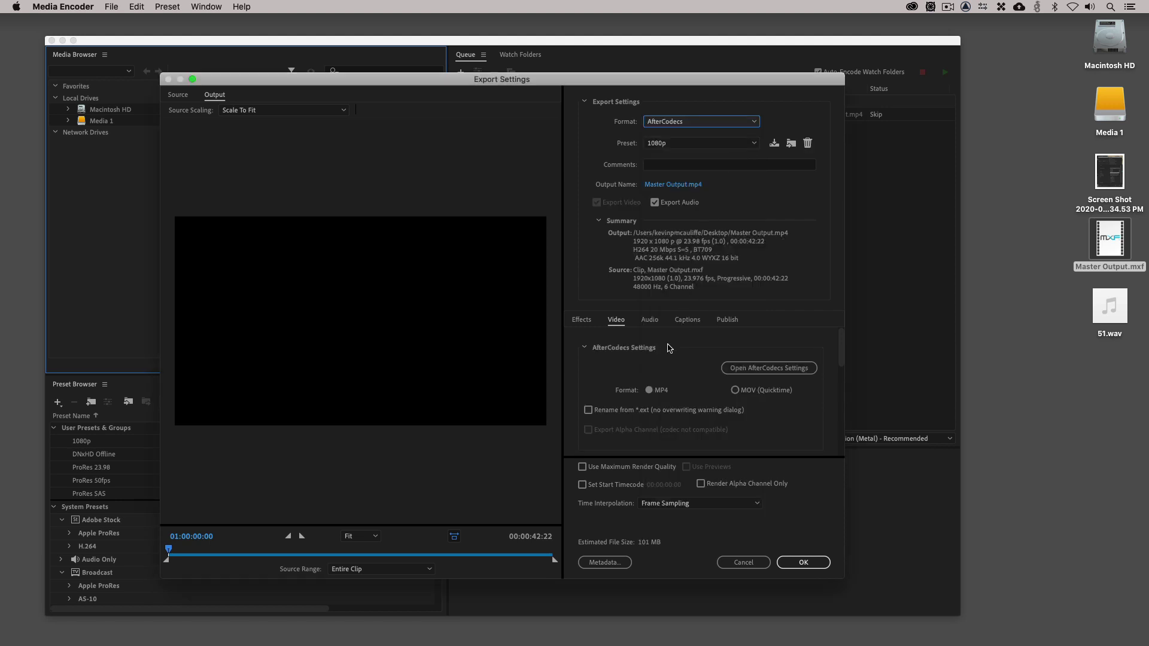
click(649, 390)
click(739, 390)
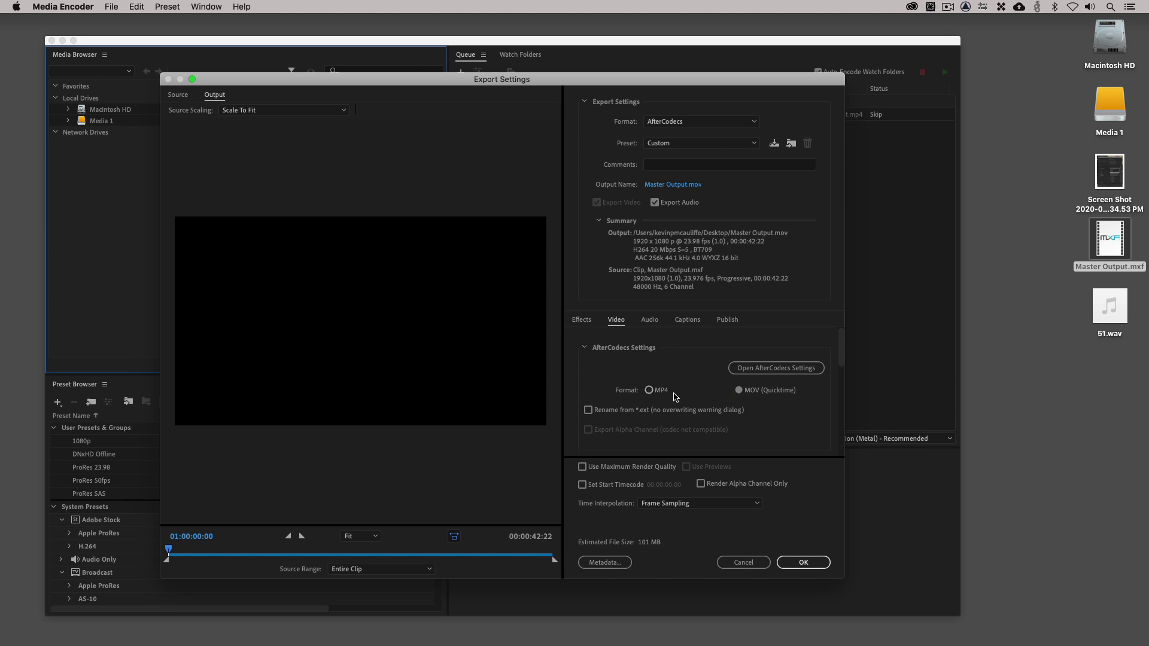
click(650, 390)
Step: Try the FileSize tradeoff in AfterCodecs settings, then cancel without keeping changes
click(778, 368)
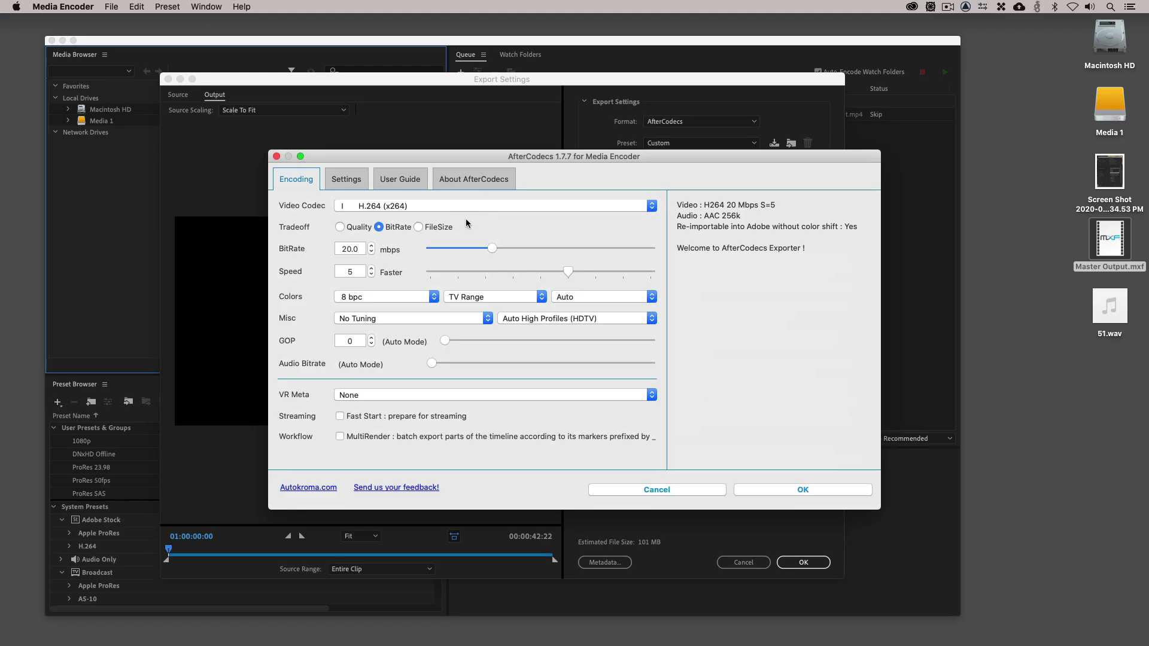
mouse_move(340, 231)
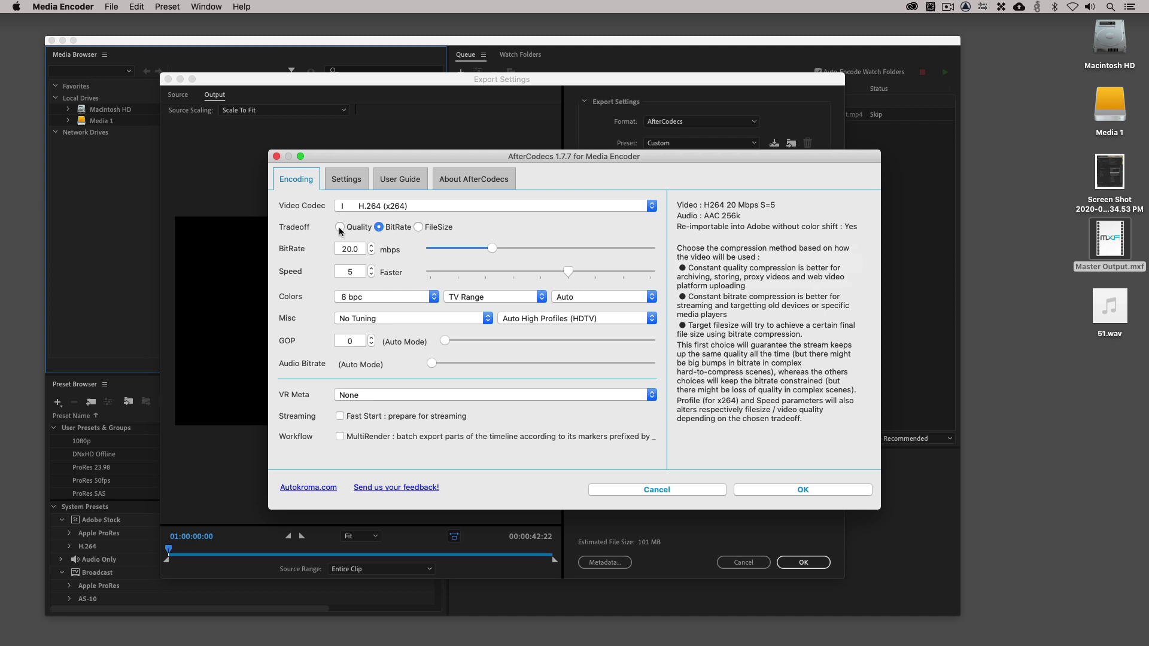
click(418, 226)
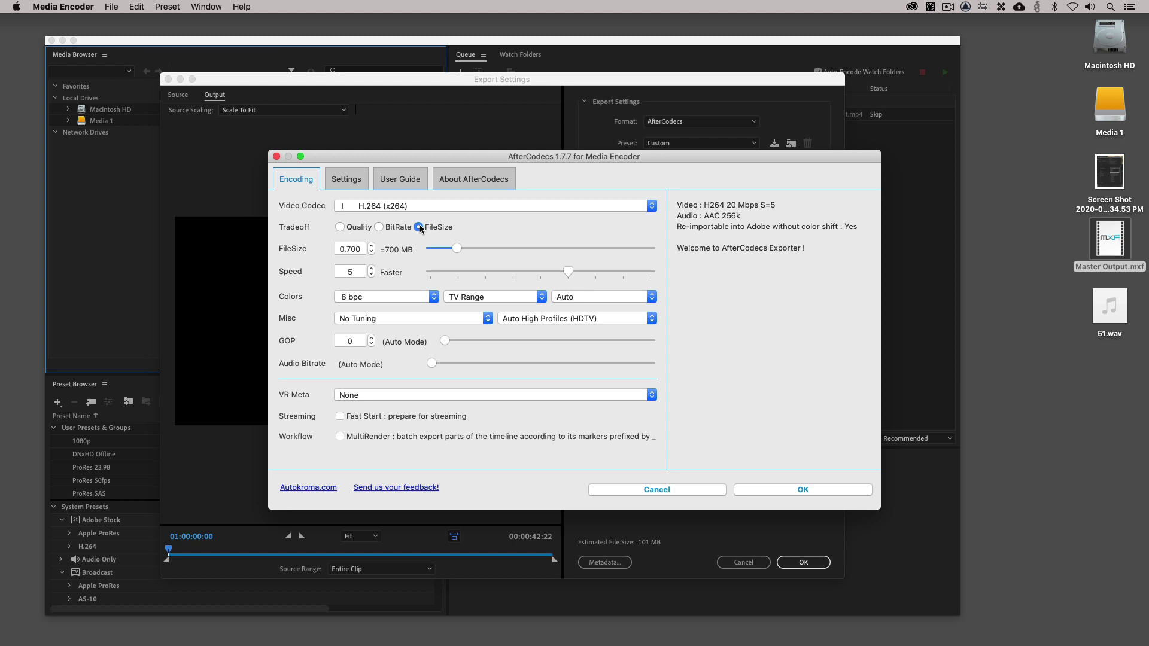
mouse_move(363, 250)
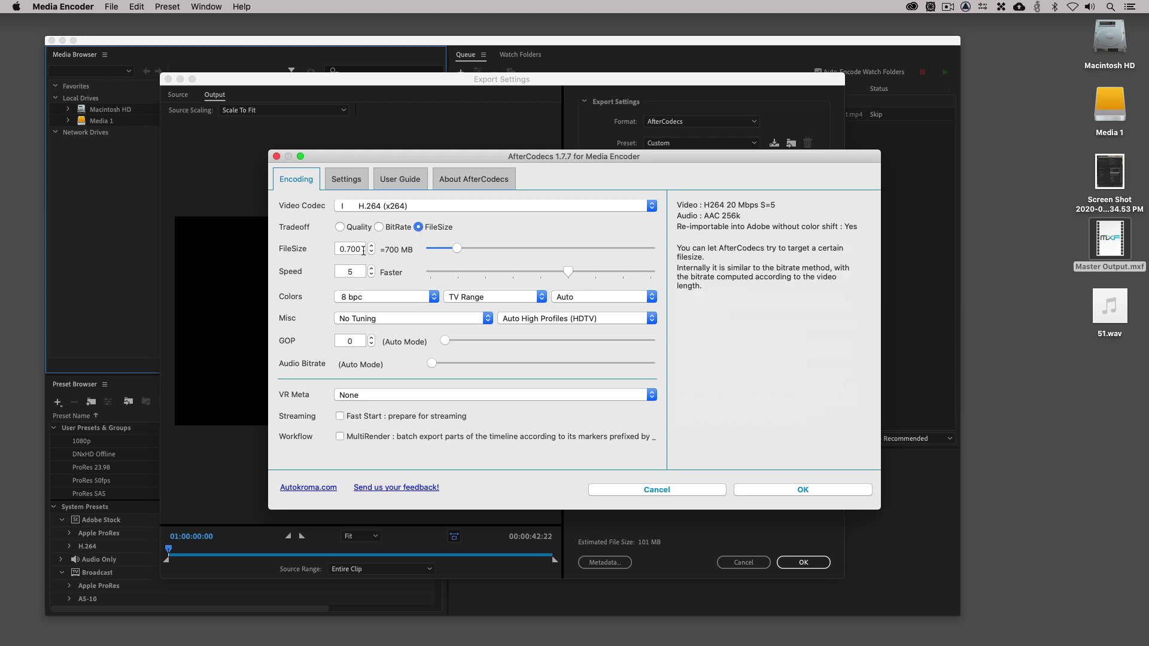
click(674, 491)
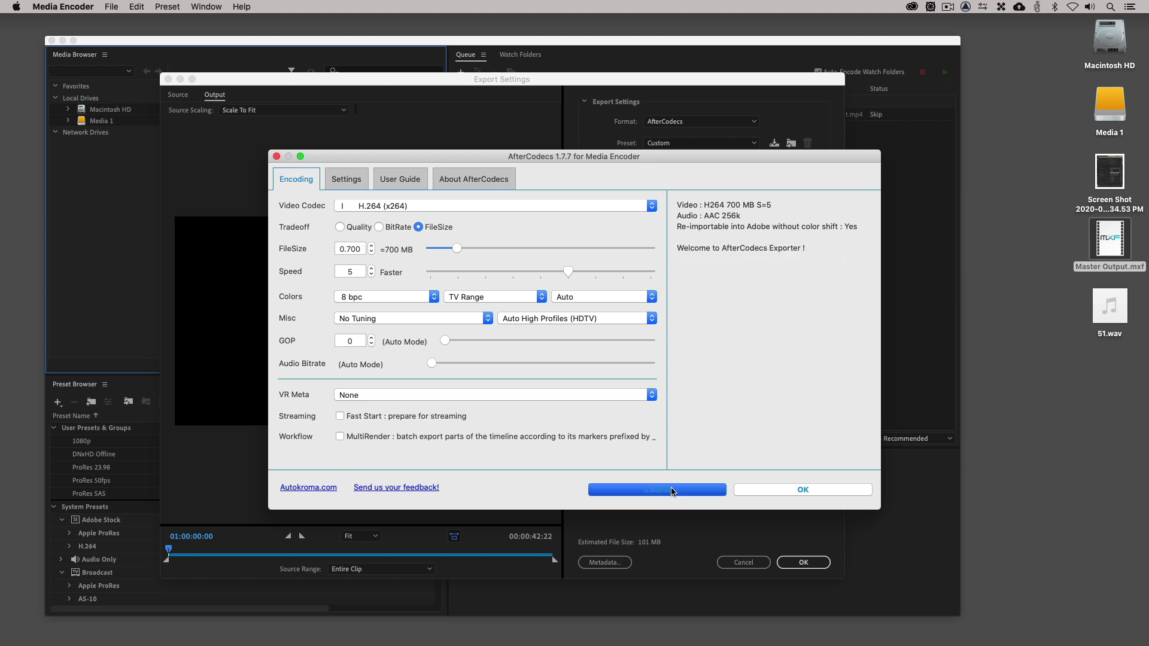
Step: Show the export's Audio settings and list the channel layouts, with 4.0 Ambisonic (WYXZ) selected
click(647, 321)
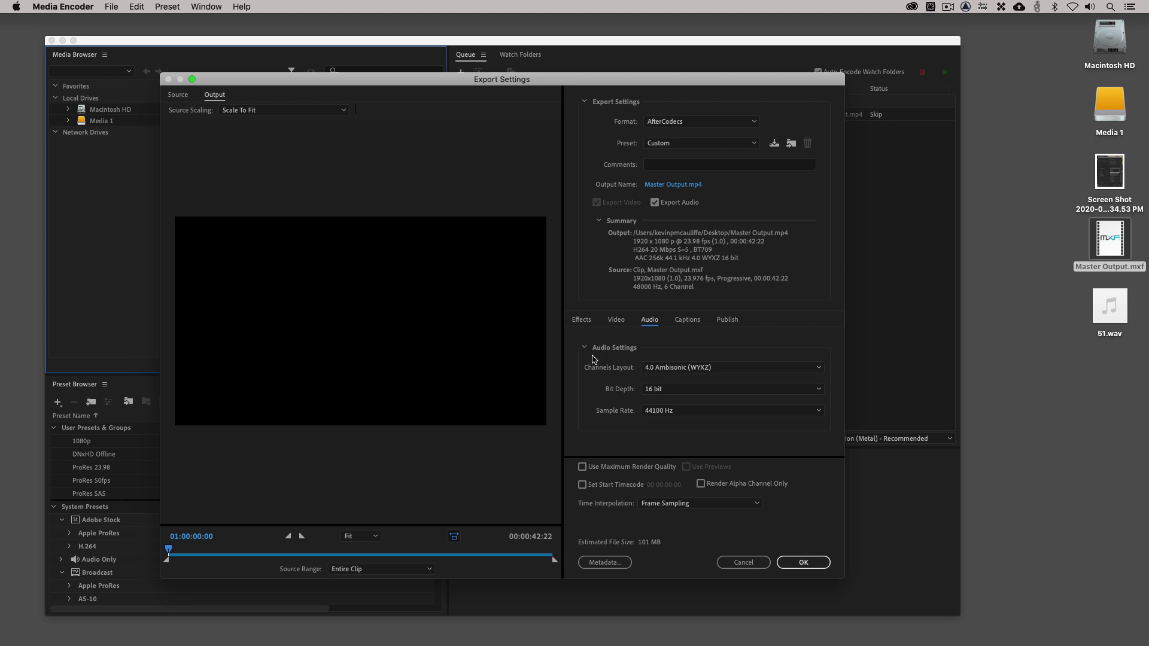
click(687, 368)
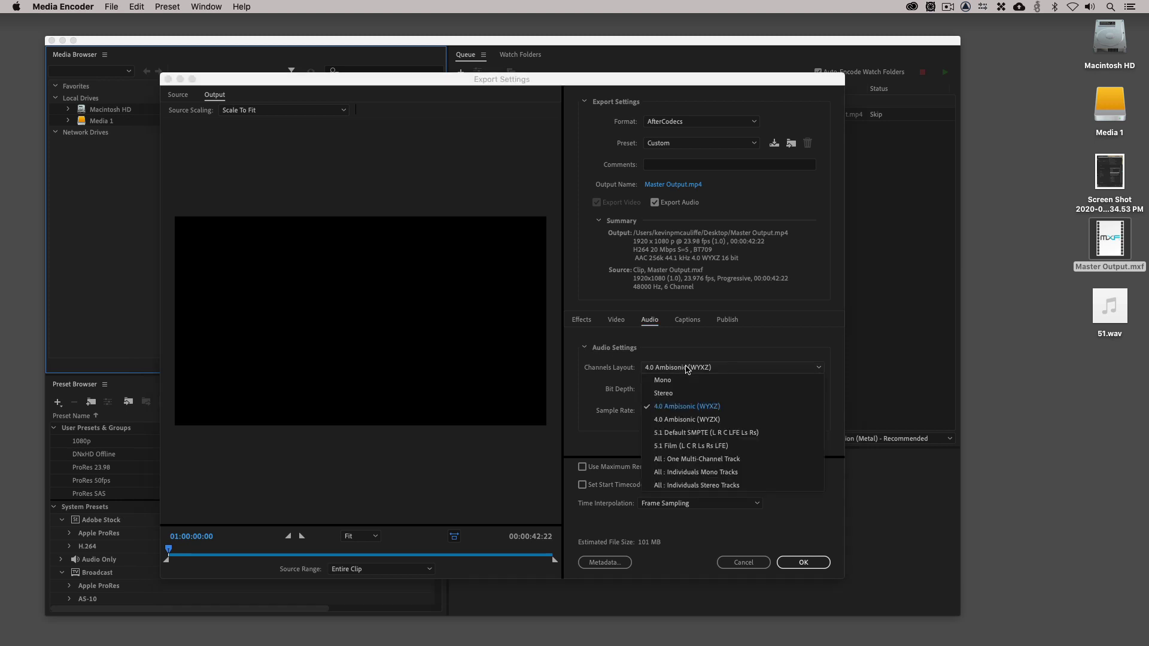